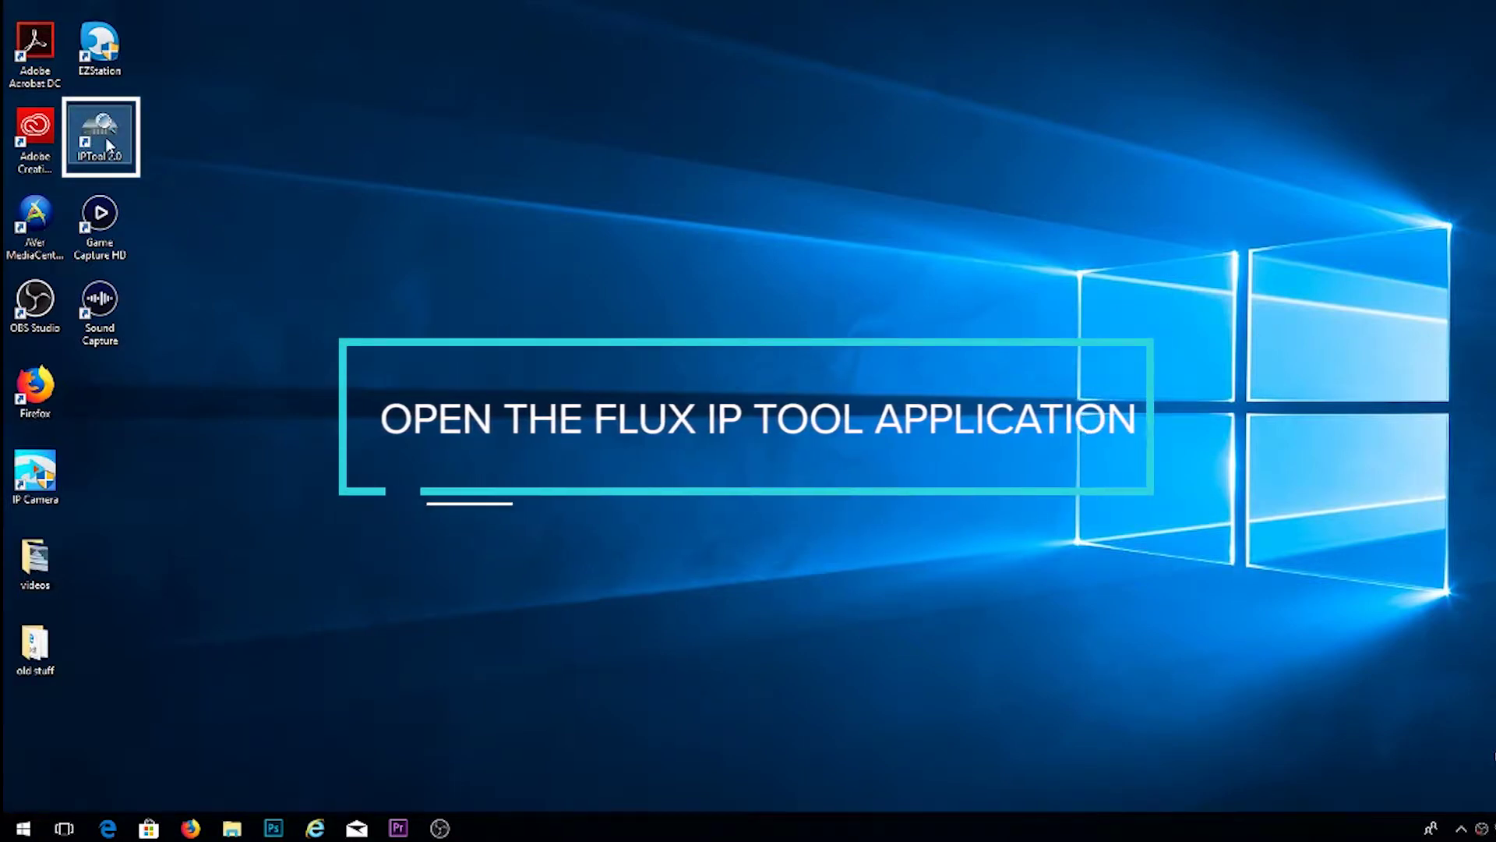
Step: Launch Flux IP Tool, scan the network and select the TD-9541E2 camera
{"action": "double_click", "coordinate": [107, 145]}
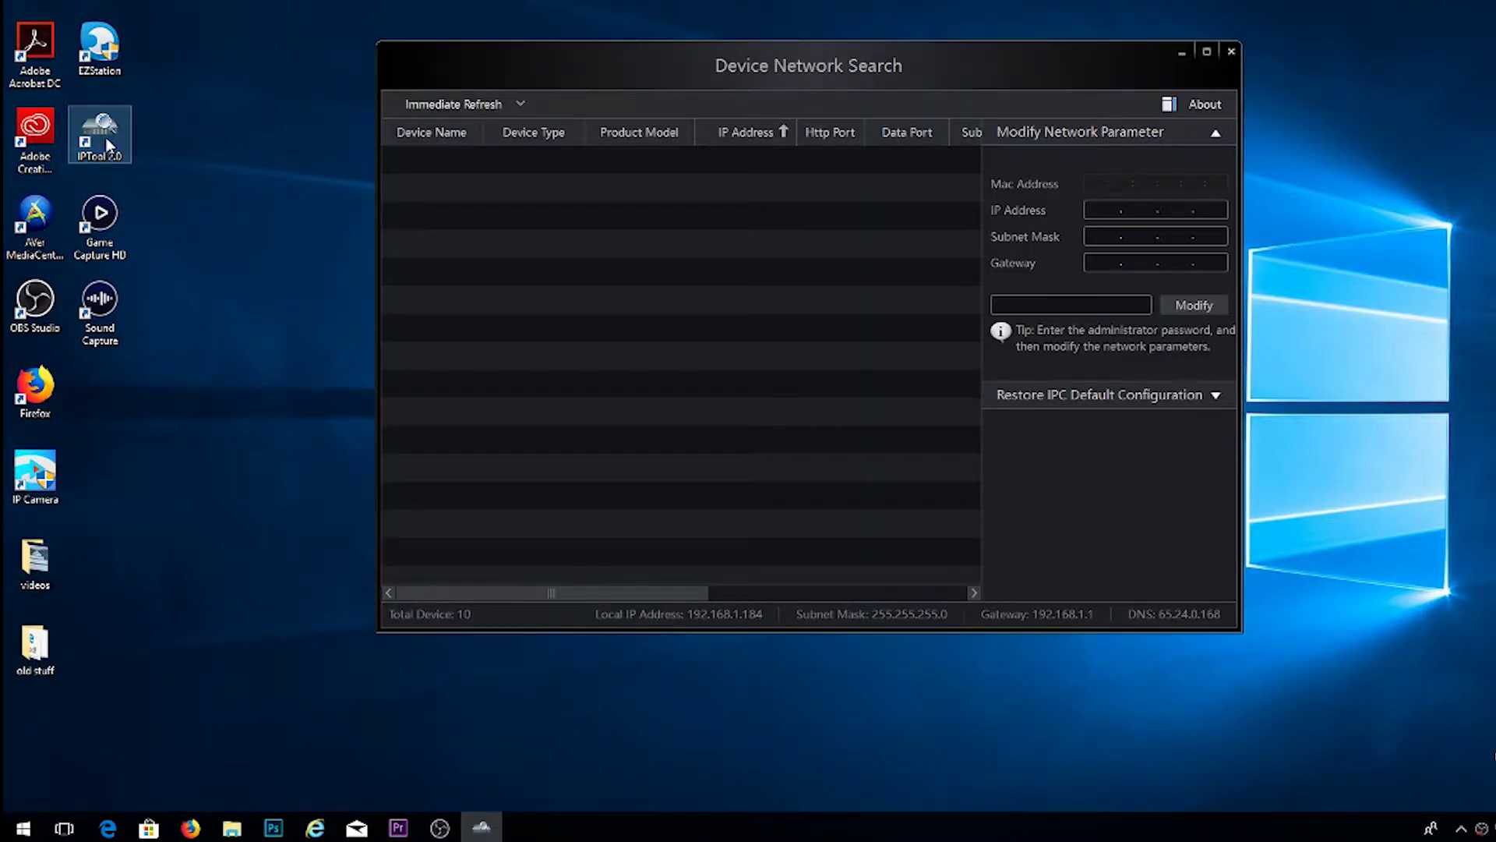
{"action": "left_click", "coordinate": [471, 103]}
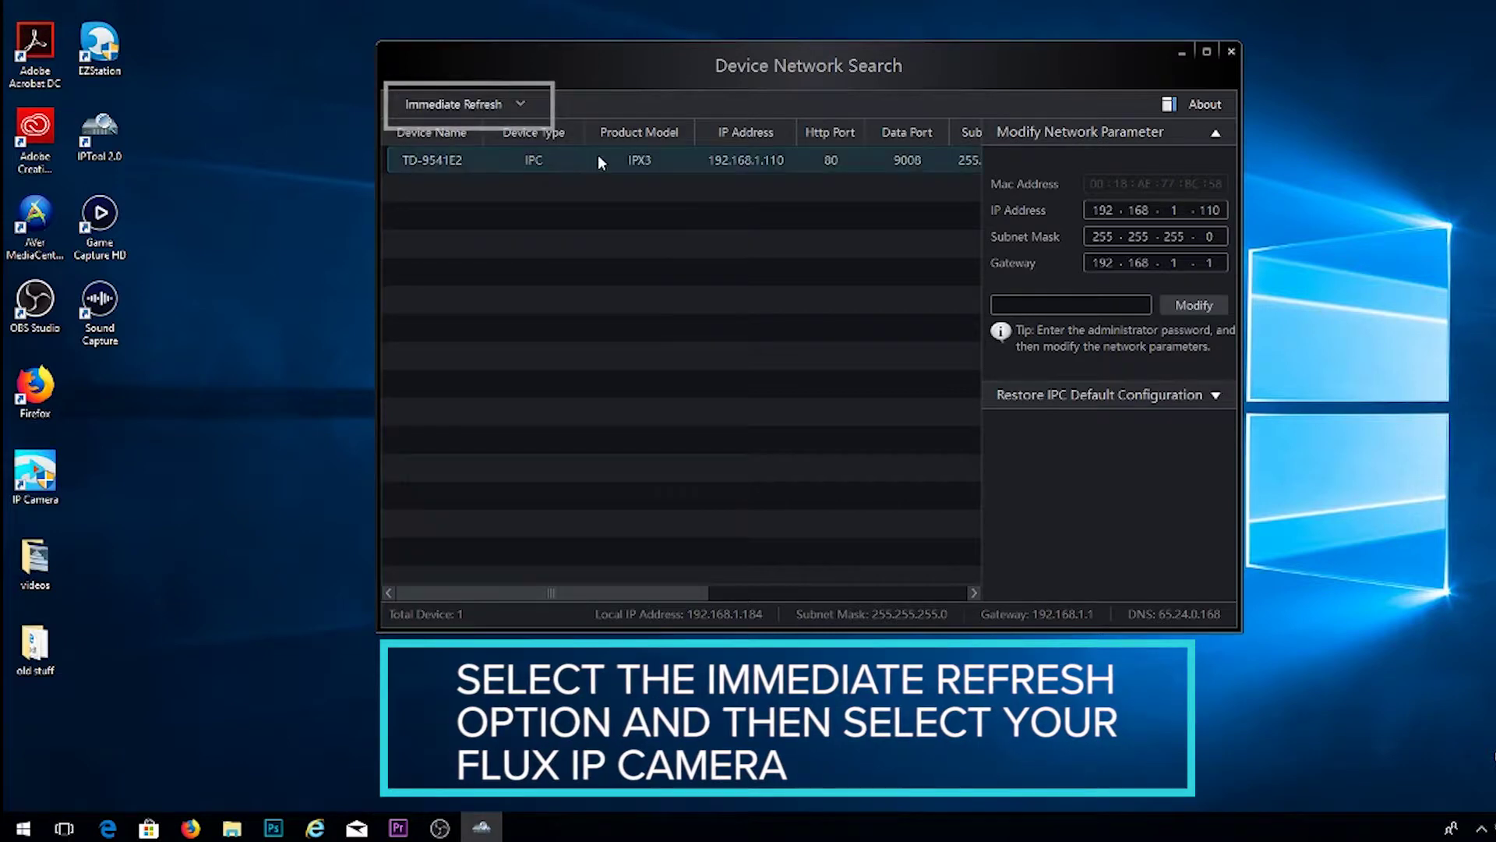
{"action": "left_click", "coordinate": [603, 159]}
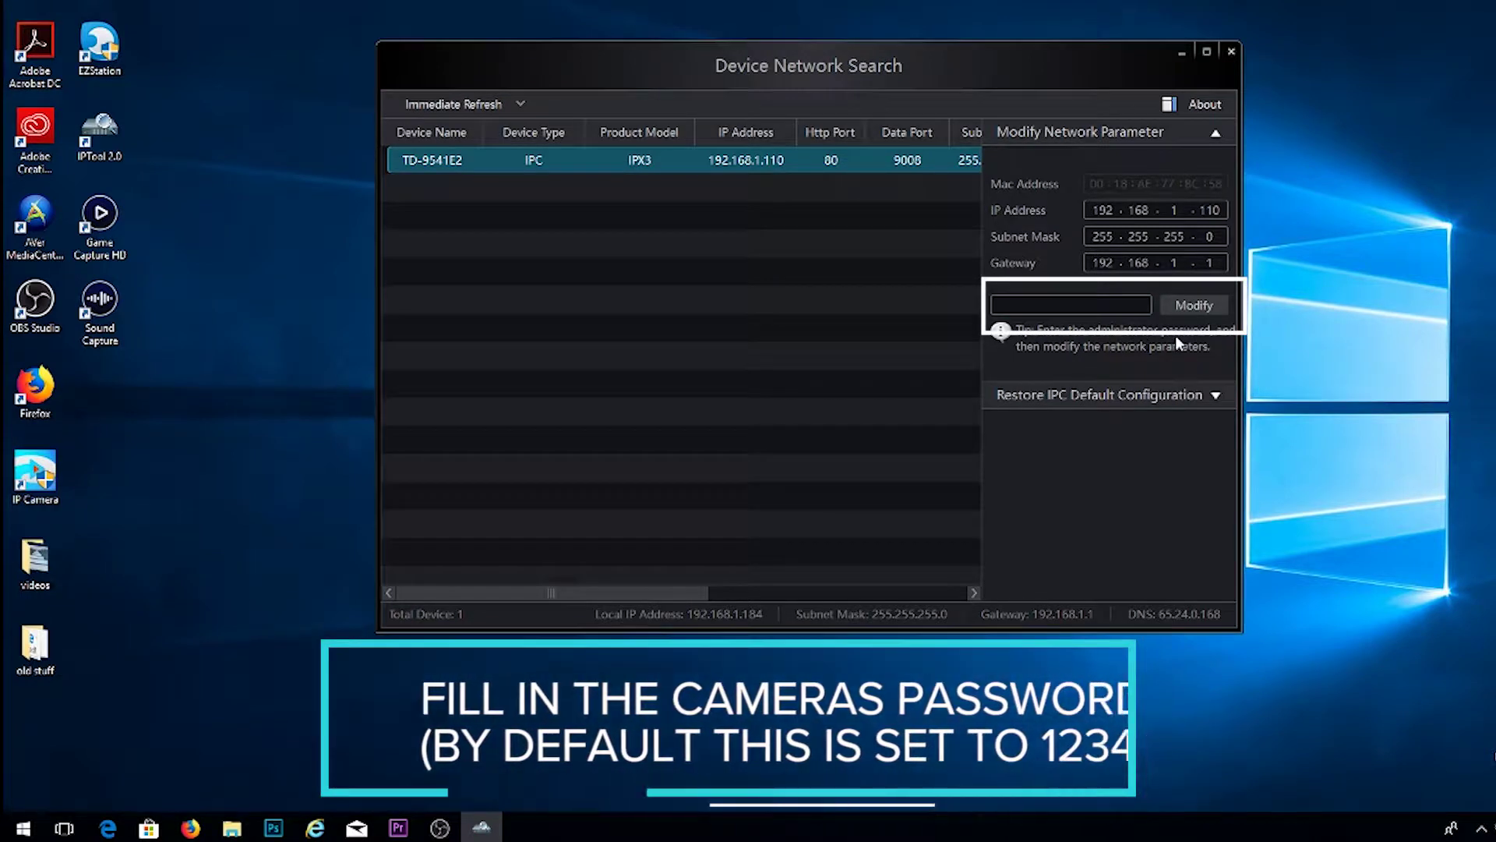
Step: Enter the camera password, change the IP's last octet from 110 to 107, apply, and re-scan
{"action": "left_click", "coordinate": [1114, 305]}
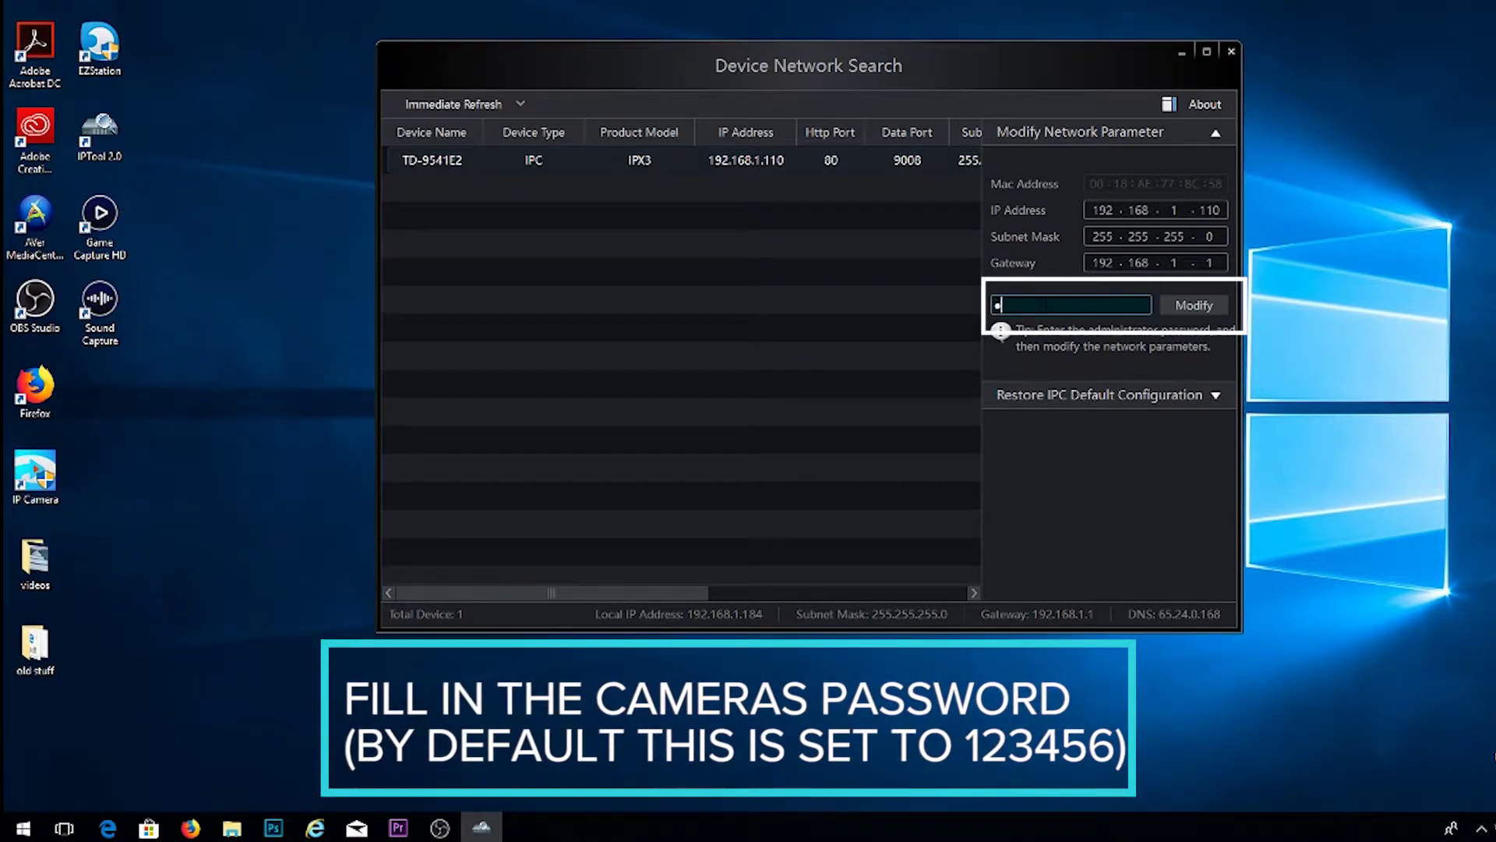
{"action": "type", "text": "123456"}
{"action": "double_click", "coordinate": [1209, 210]}
{"action": "type", "text": "107"}
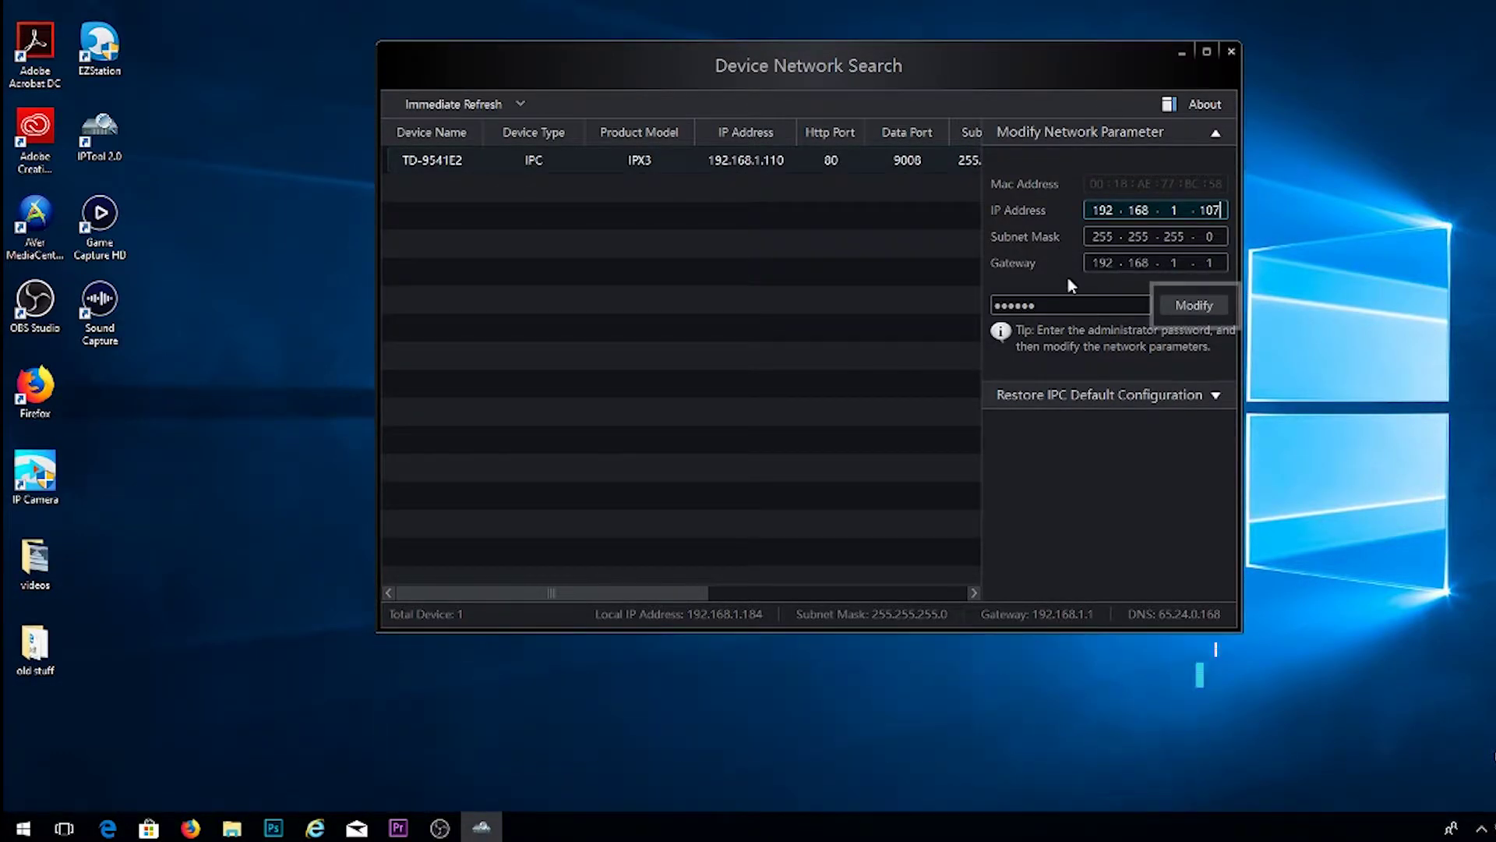
{"action": "left_click", "coordinate": [1201, 307]}
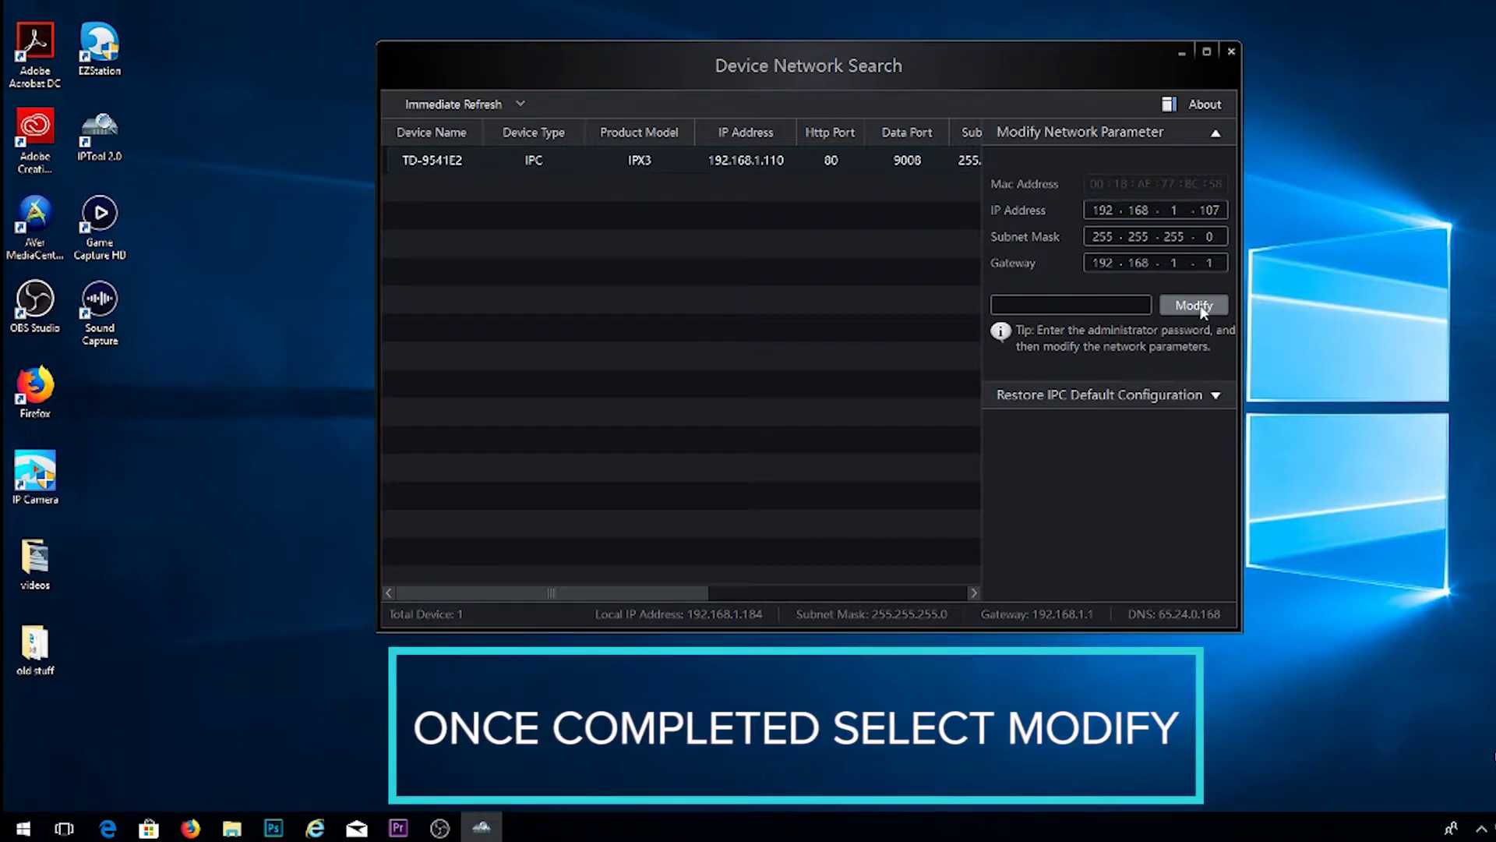
{"action": "left_click", "coordinate": [456, 105]}
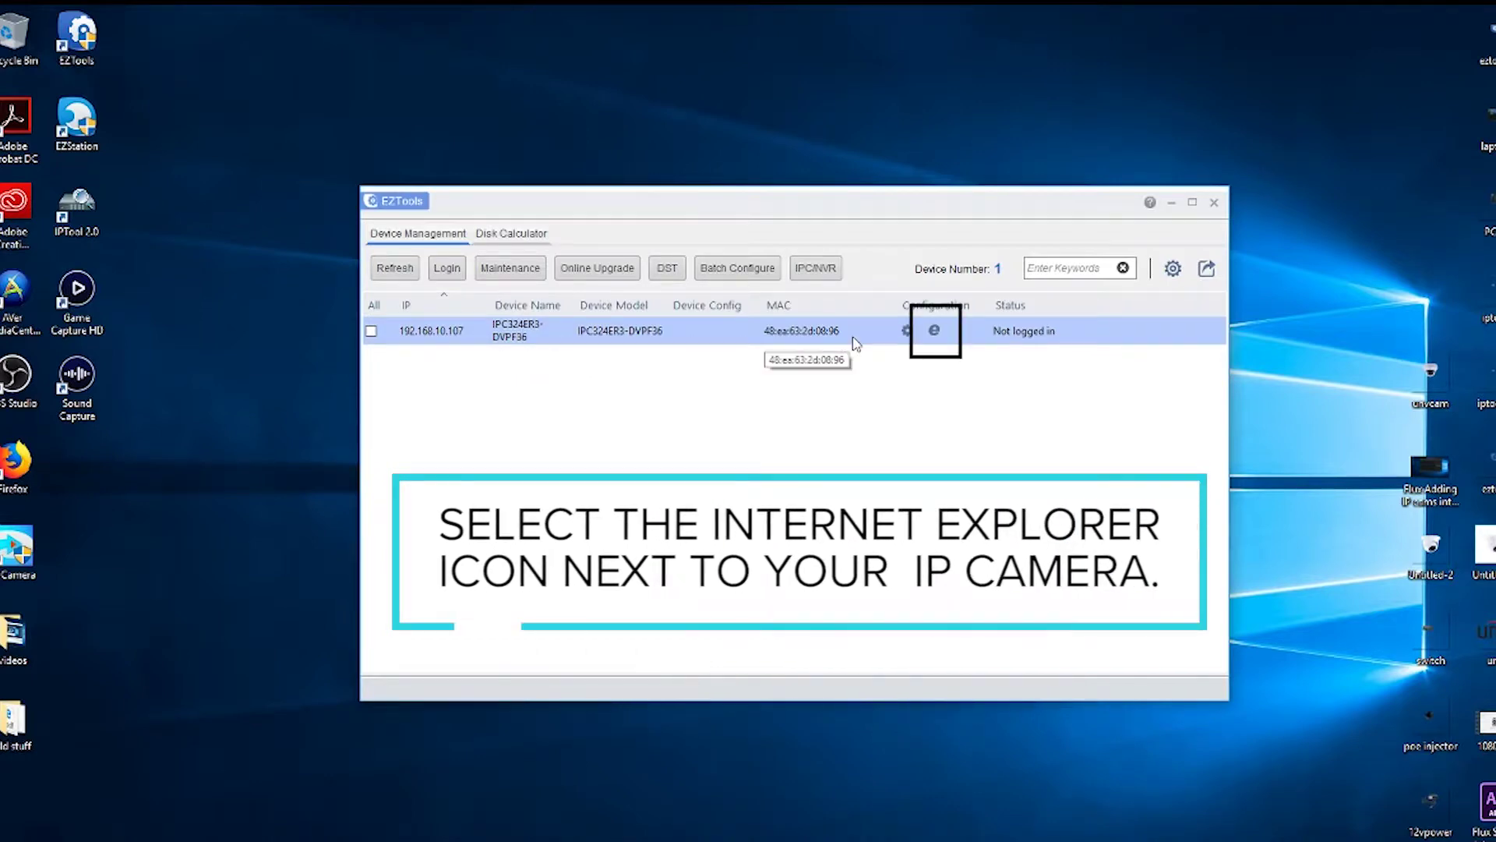
Step: Open the web page of the IPC324ER3-DVPF36 camera at 192.168.10.107 from EZTools
{"action": "left_click", "coordinate": [934, 332]}
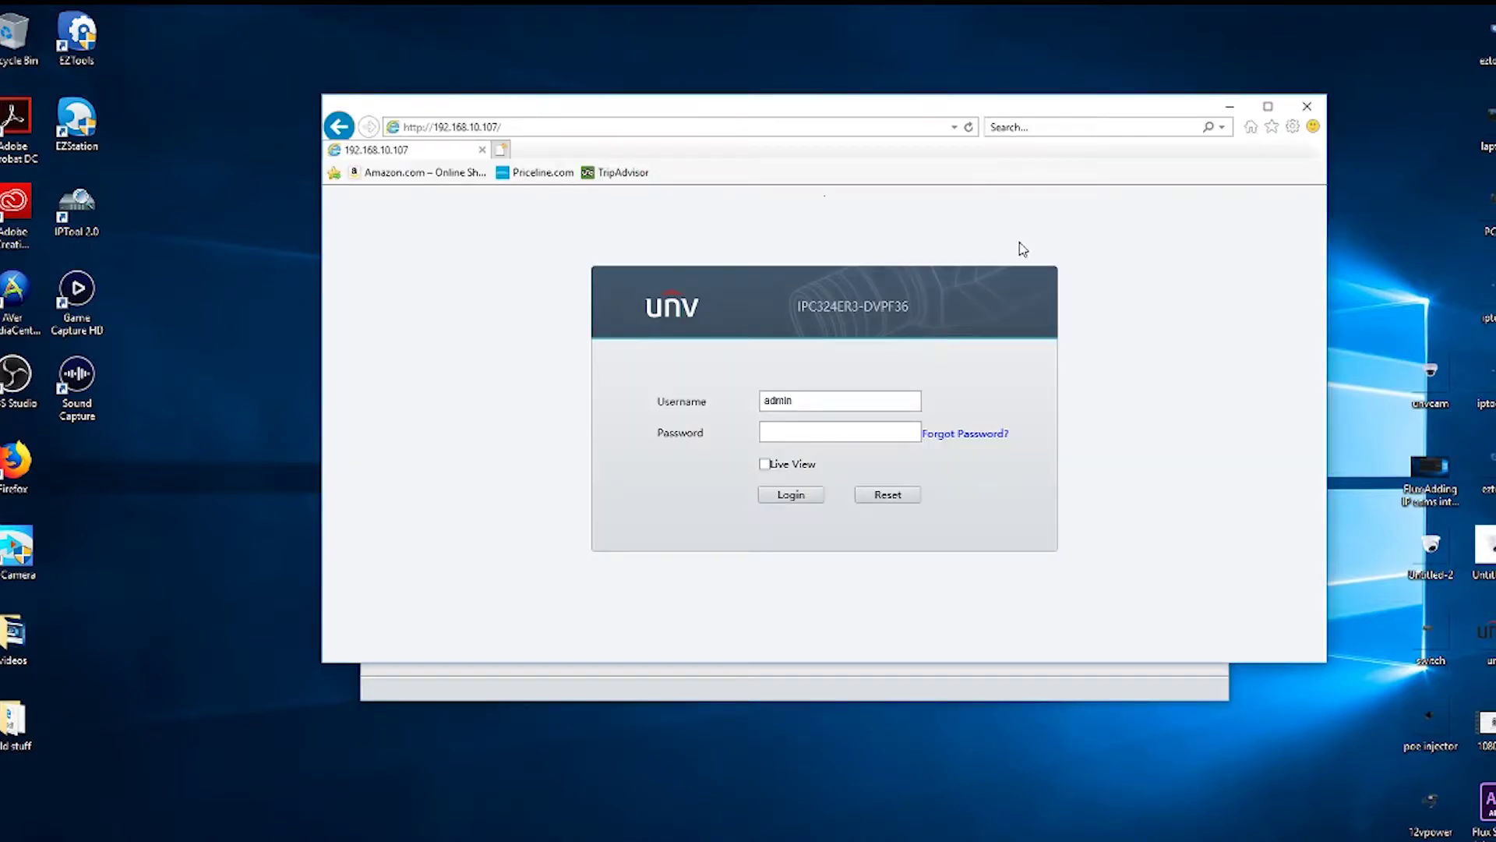
Step: Maximize the browser, log in with the camera password, and turn off the password-change reminder
{"action": "left_click", "coordinate": [1266, 109]}
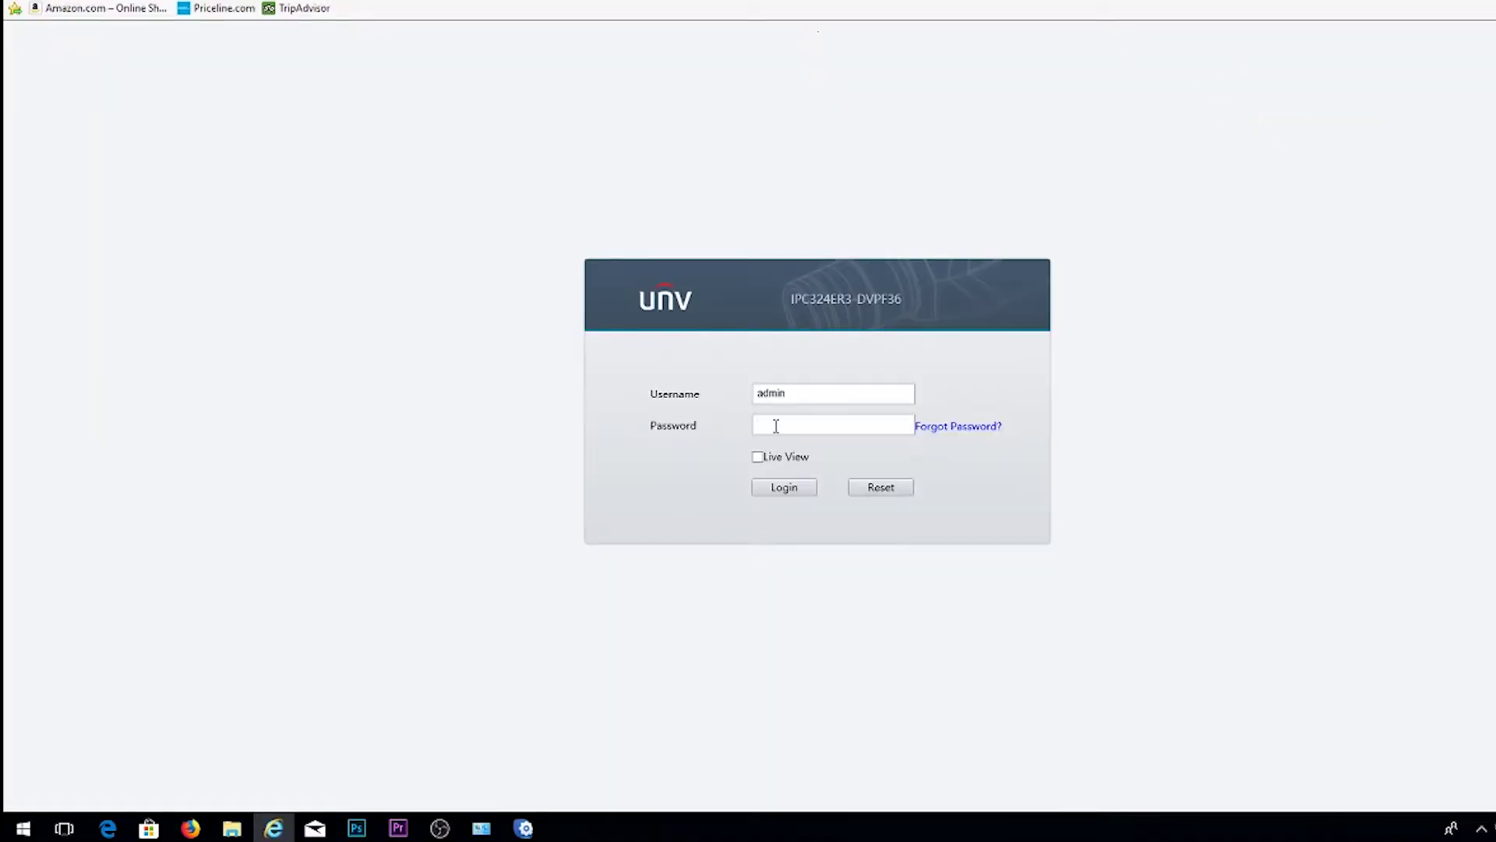
{"action": "type", "text": "123"}
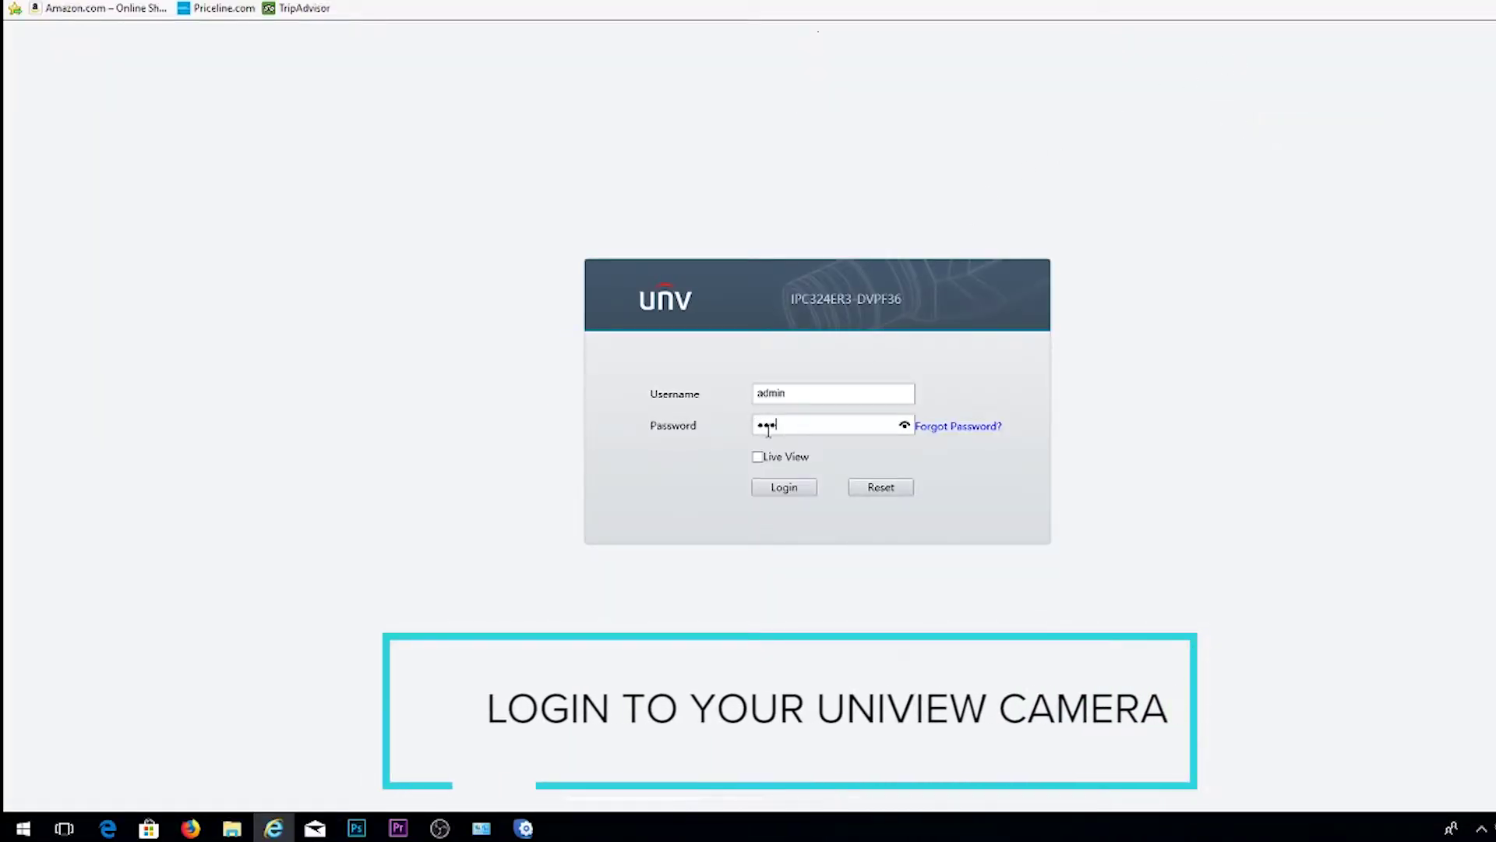
{"action": "type", "text": "456"}
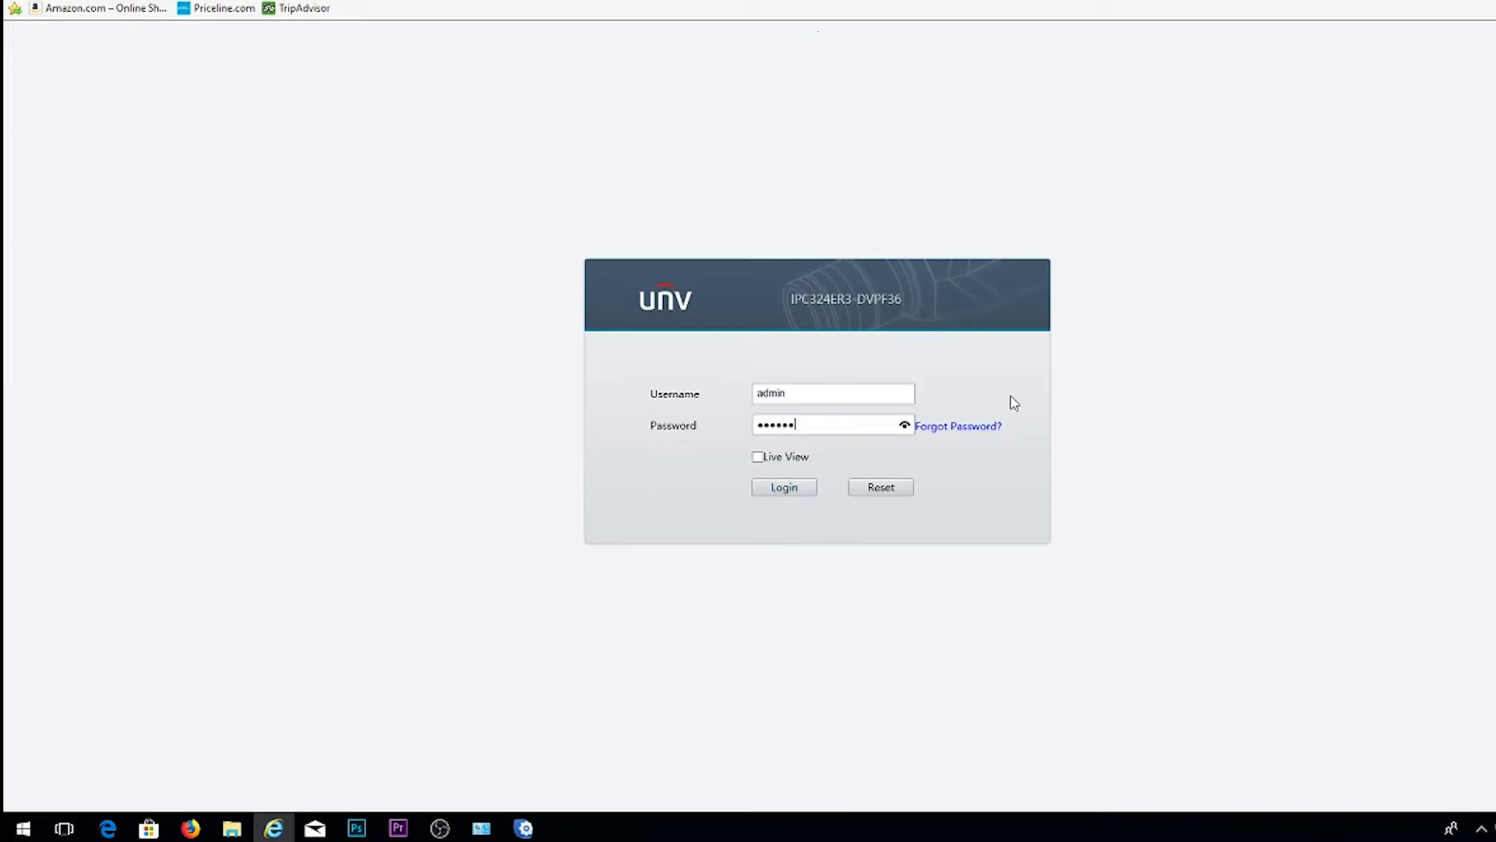
{"action": "left_click", "coordinate": [798, 489]}
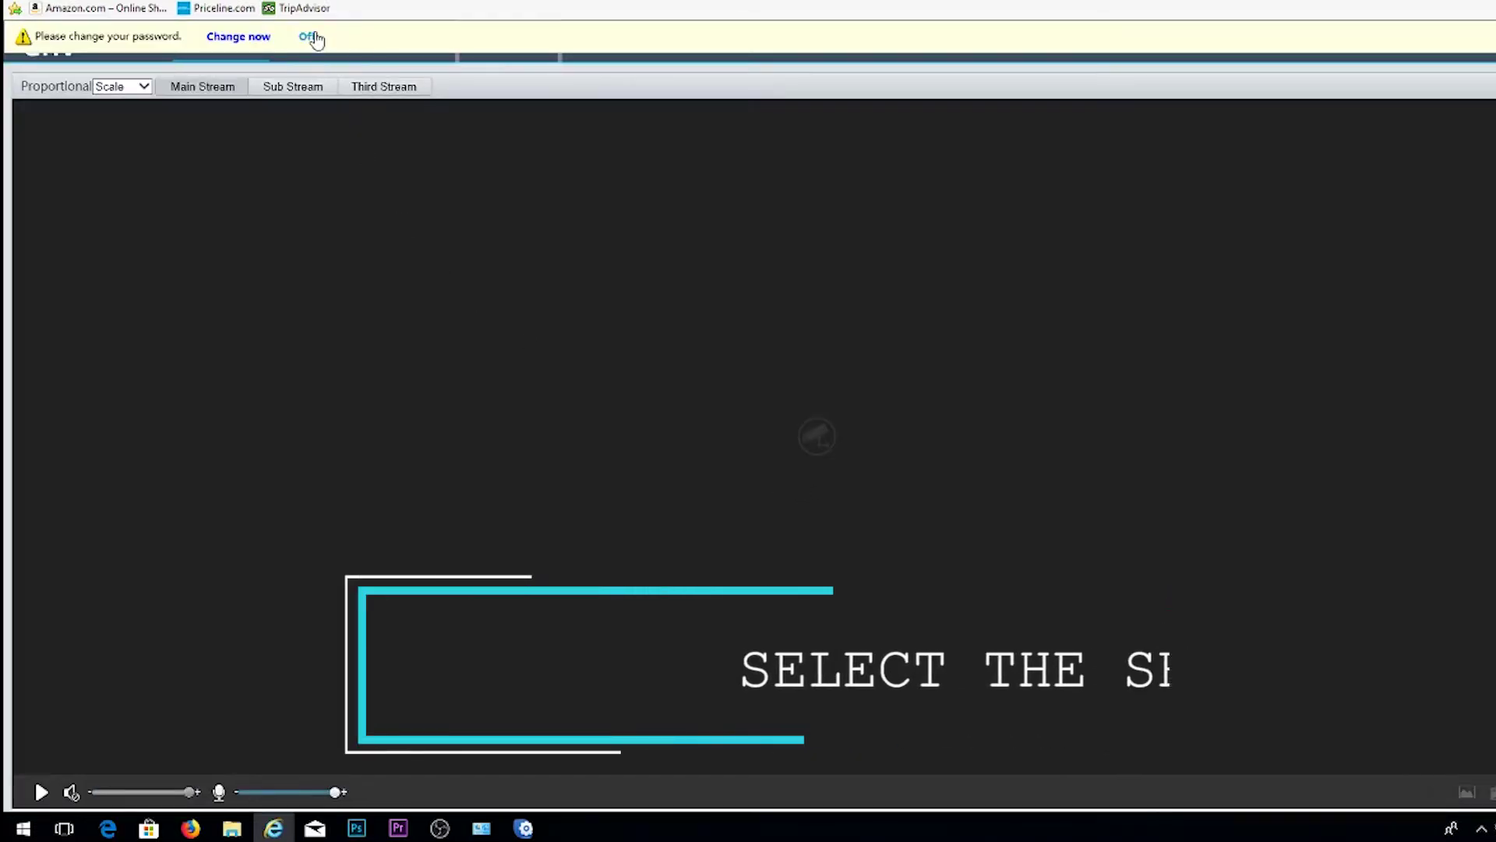
{"action": "left_click", "coordinate": [313, 36]}
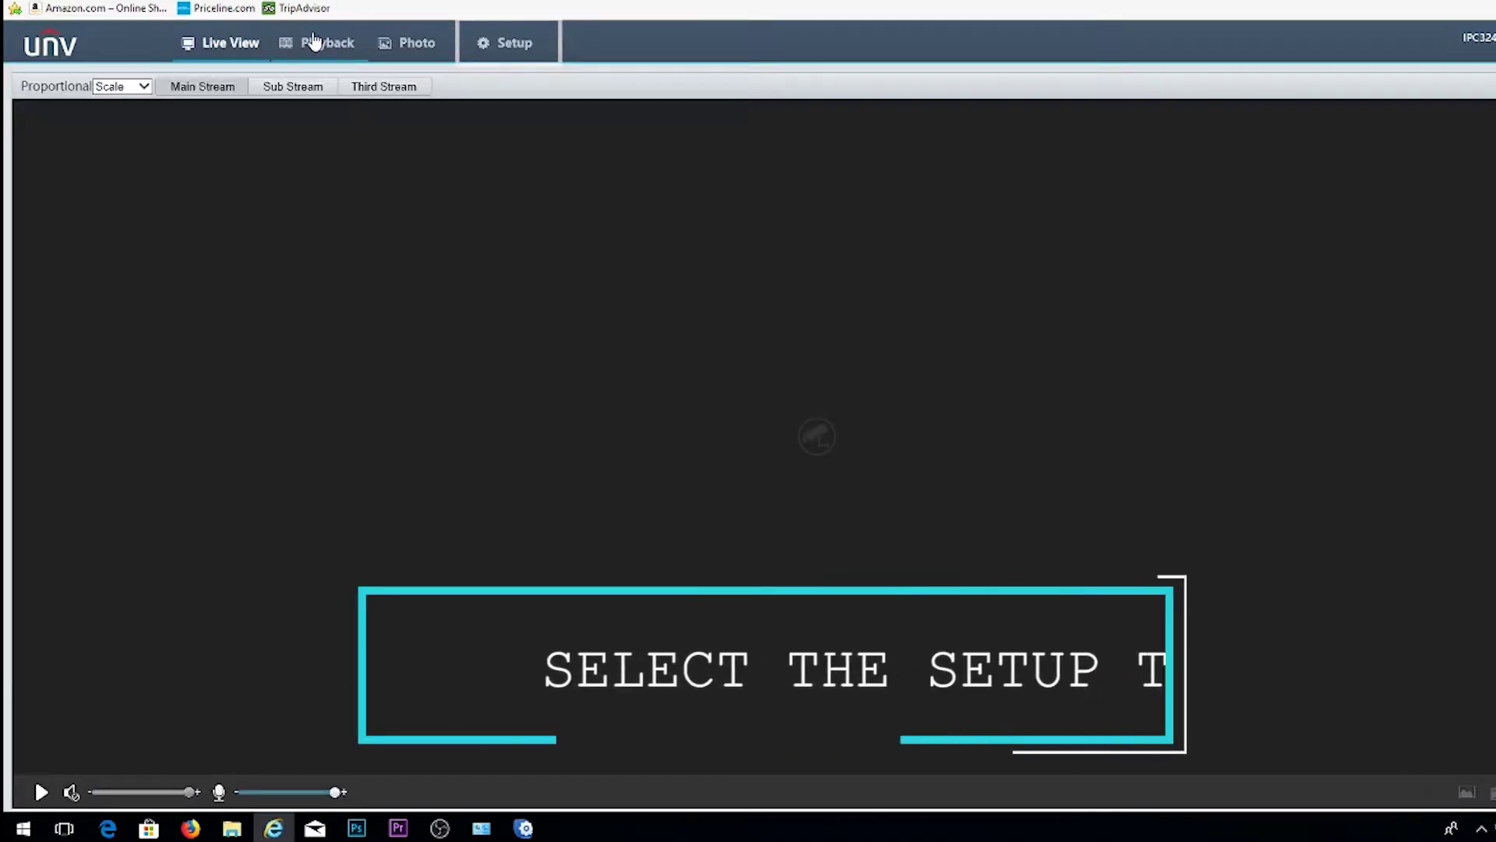
Step: Uncheck Enable Third Stream under Video & Audio > Video and save, keeping Main and Sub streams
{"action": "left_click", "coordinate": [508, 61]}
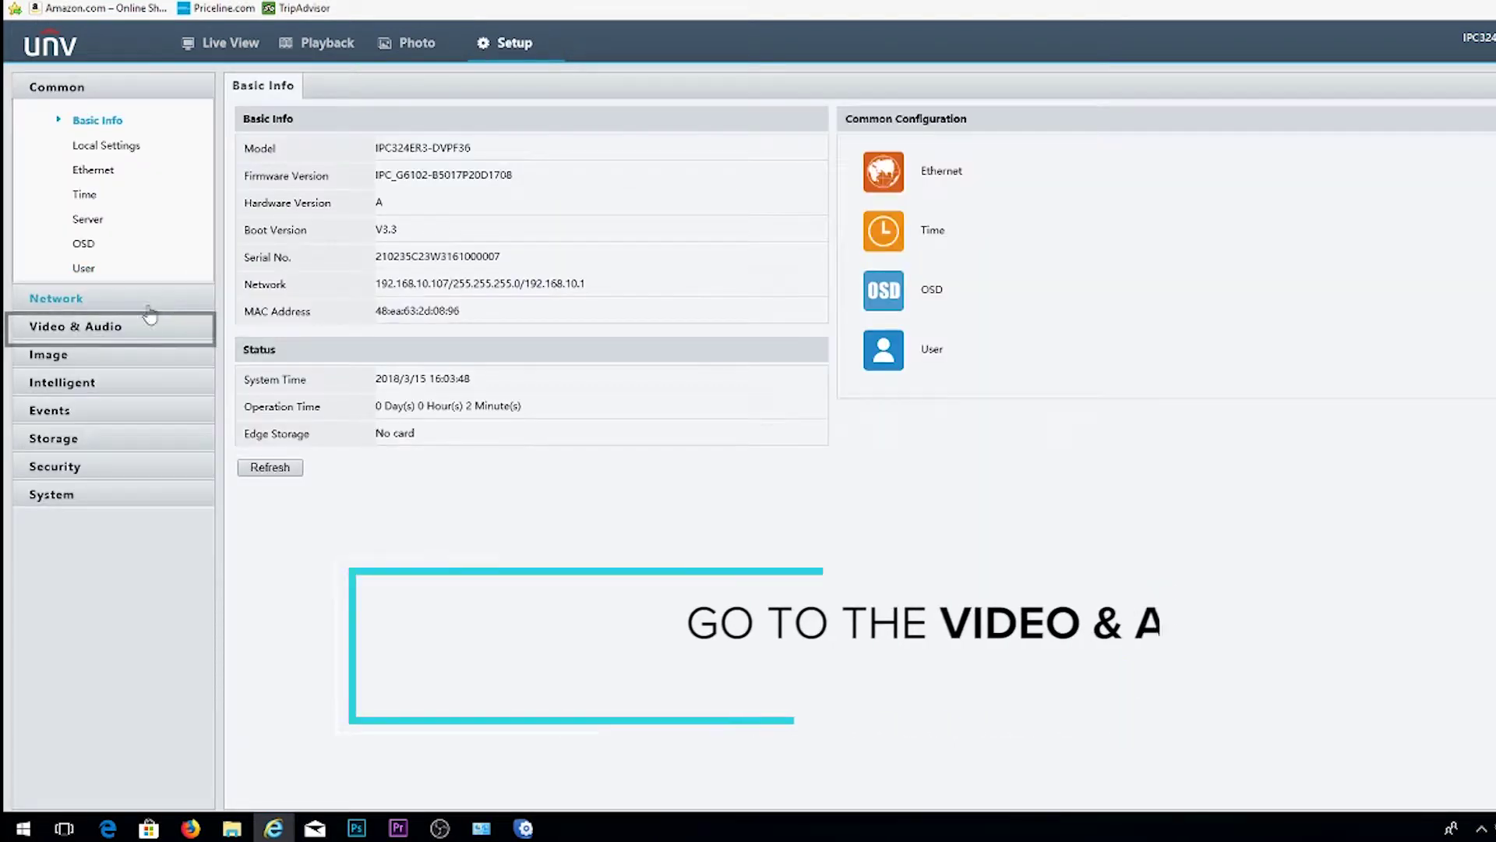
{"action": "left_click", "coordinate": [117, 327]}
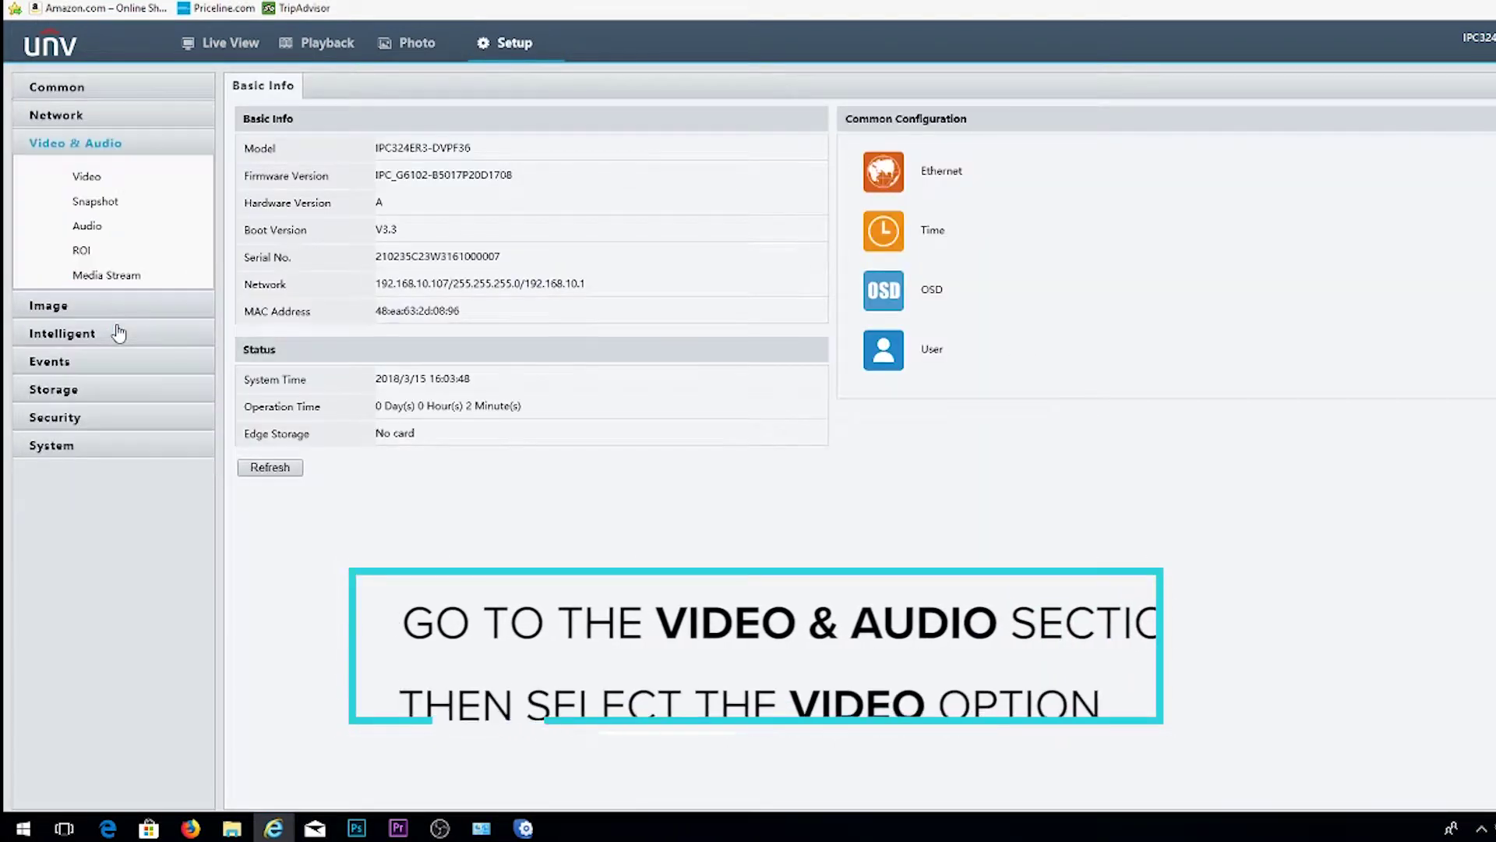
{"action": "left_click", "coordinate": [86, 175]}
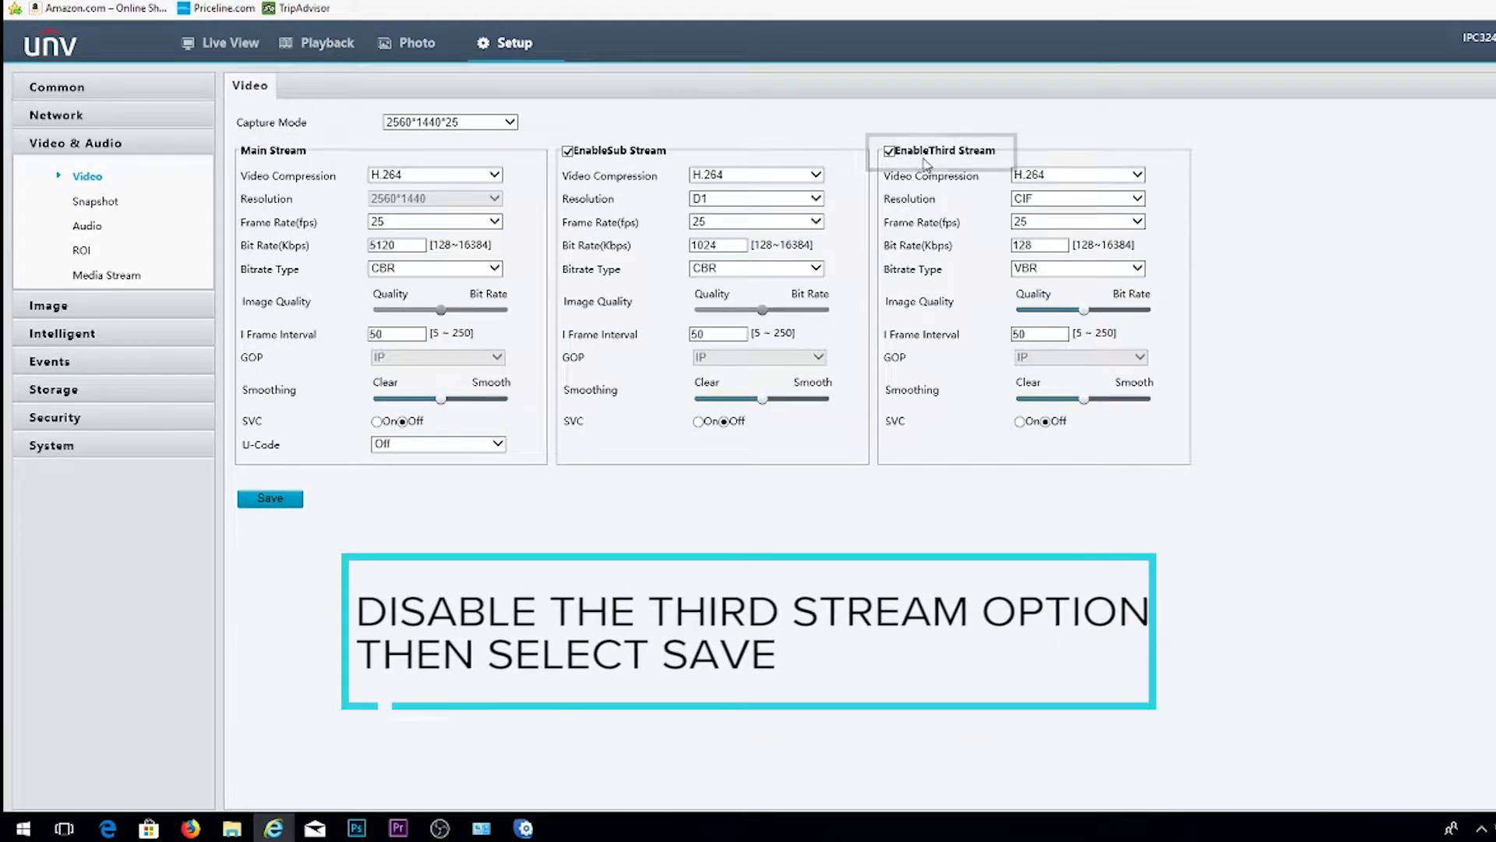
{"action": "left_click", "coordinate": [889, 151]}
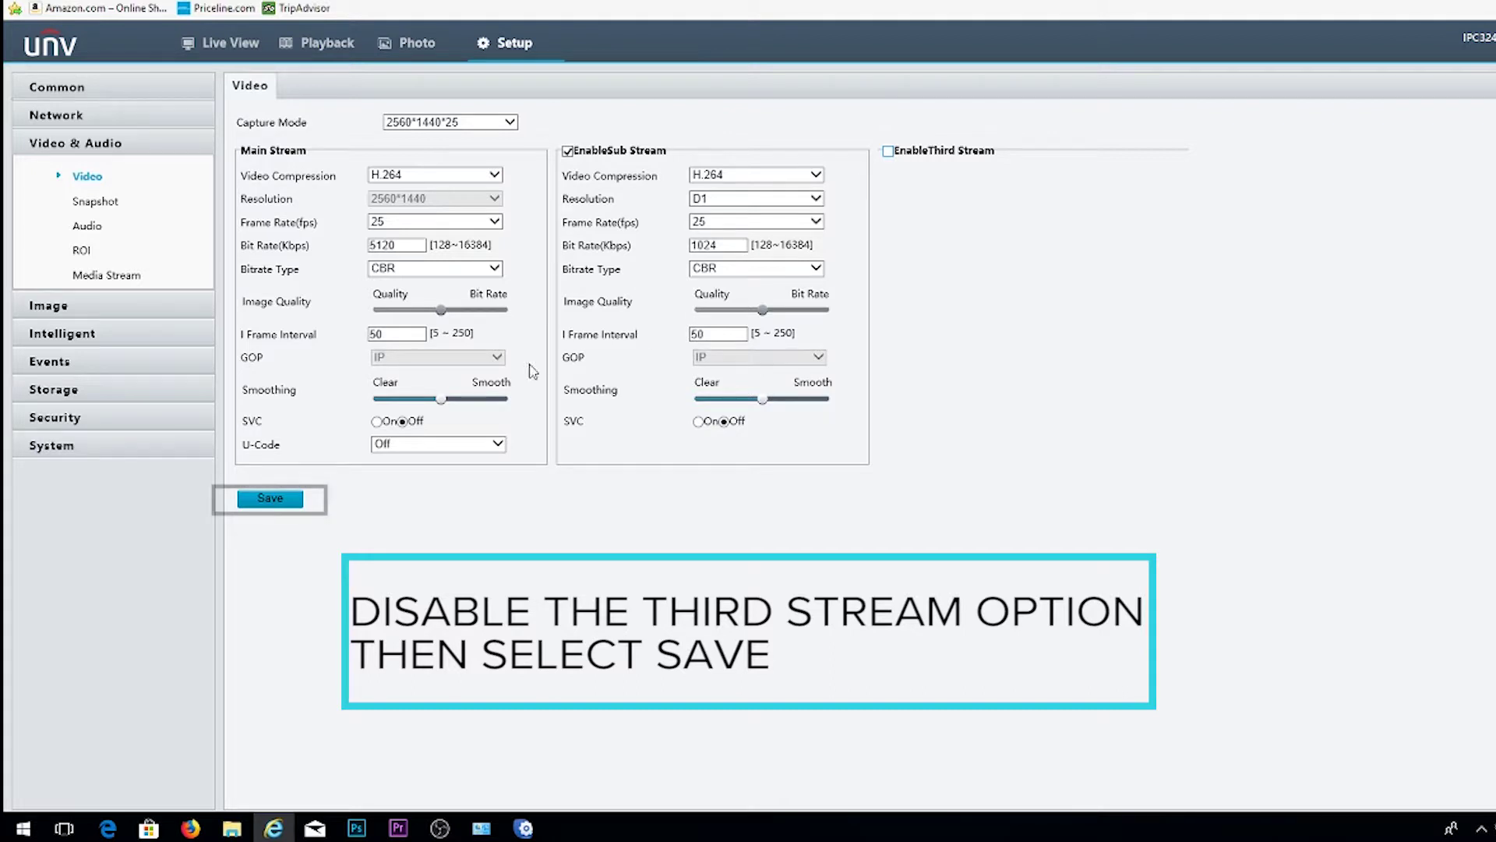
{"action": "left_click", "coordinate": [273, 503]}
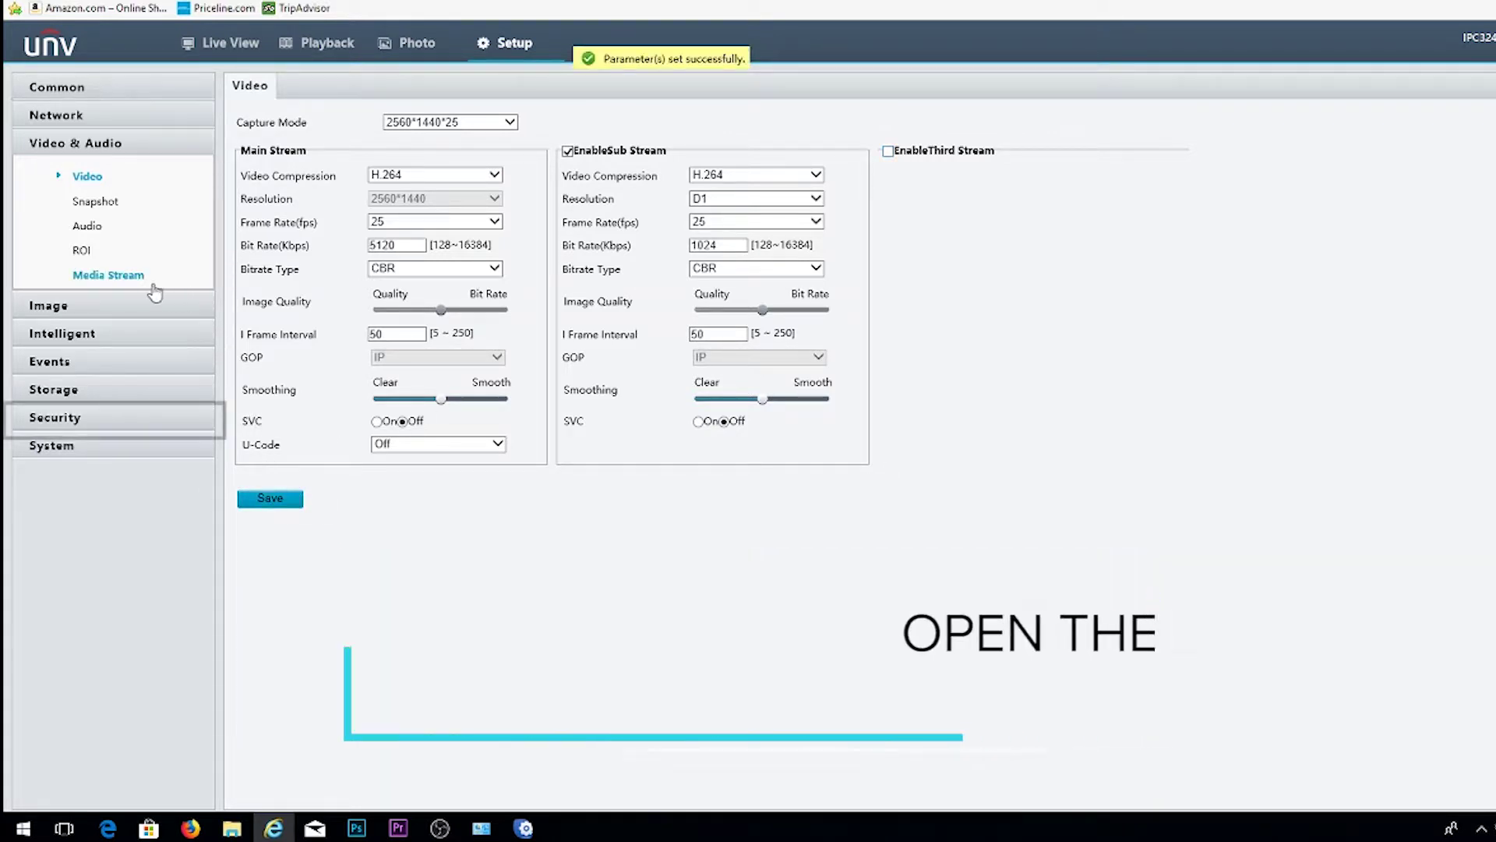
Step: Set RTSP Authentication to None on Network Security's Authentication tab, leaving HTTP as Digest
{"action": "left_click", "coordinate": [69, 423]}
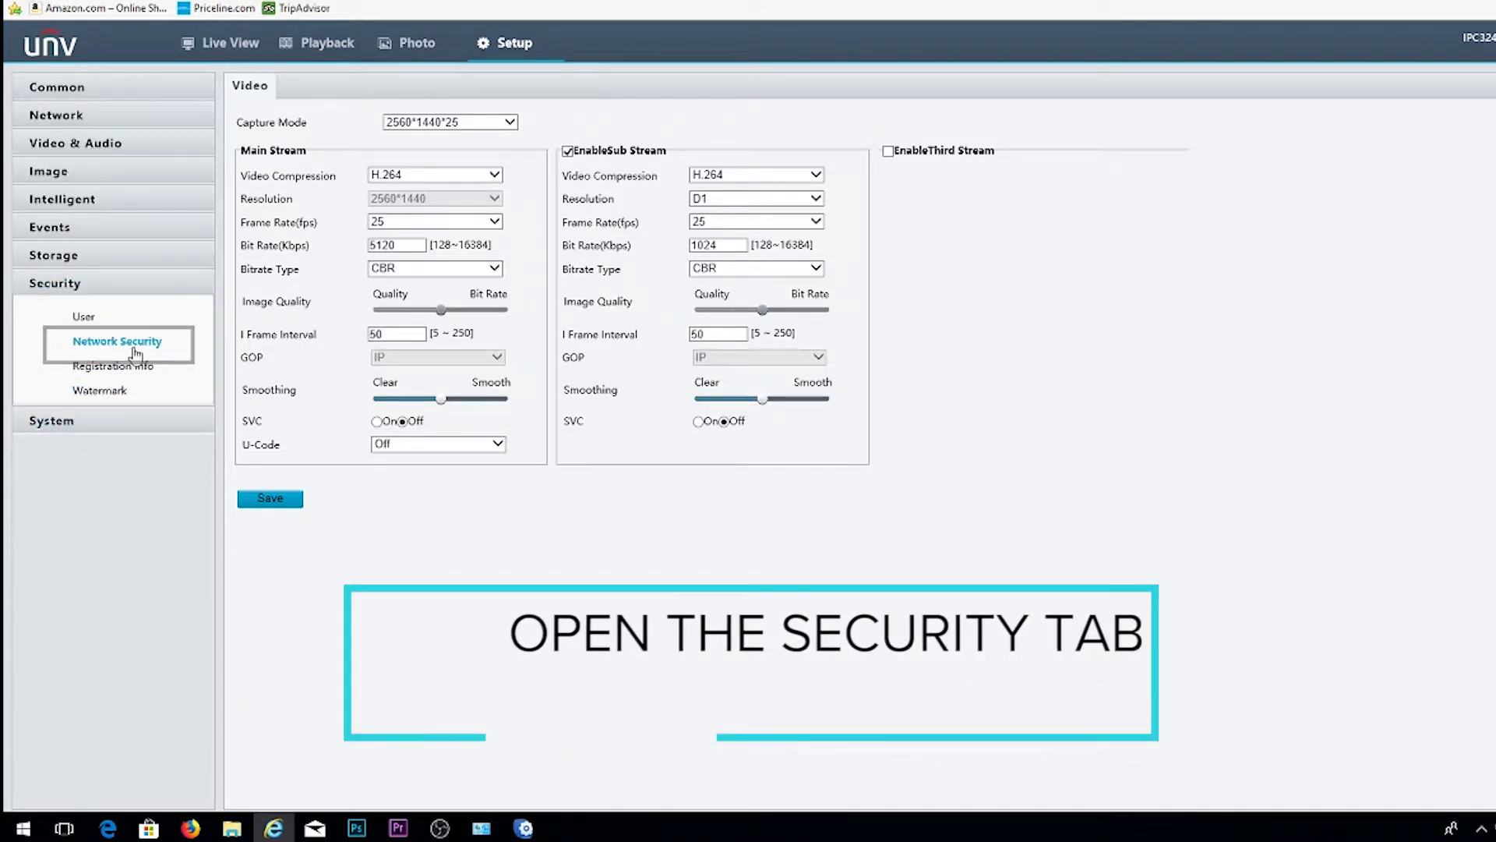
{"action": "left_click", "coordinate": [135, 352]}
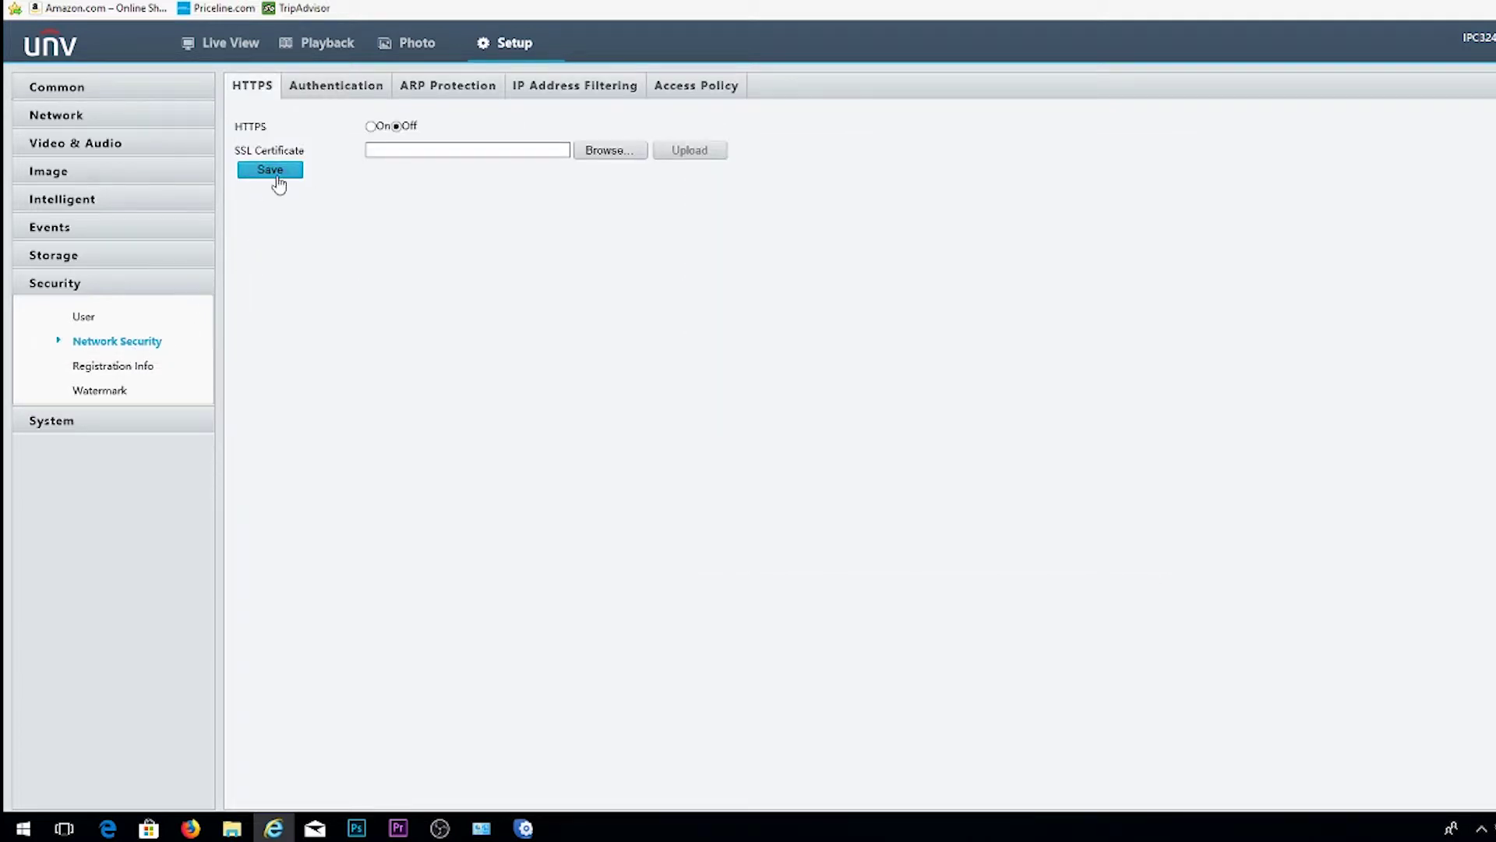
{"action": "left_click", "coordinate": [317, 92]}
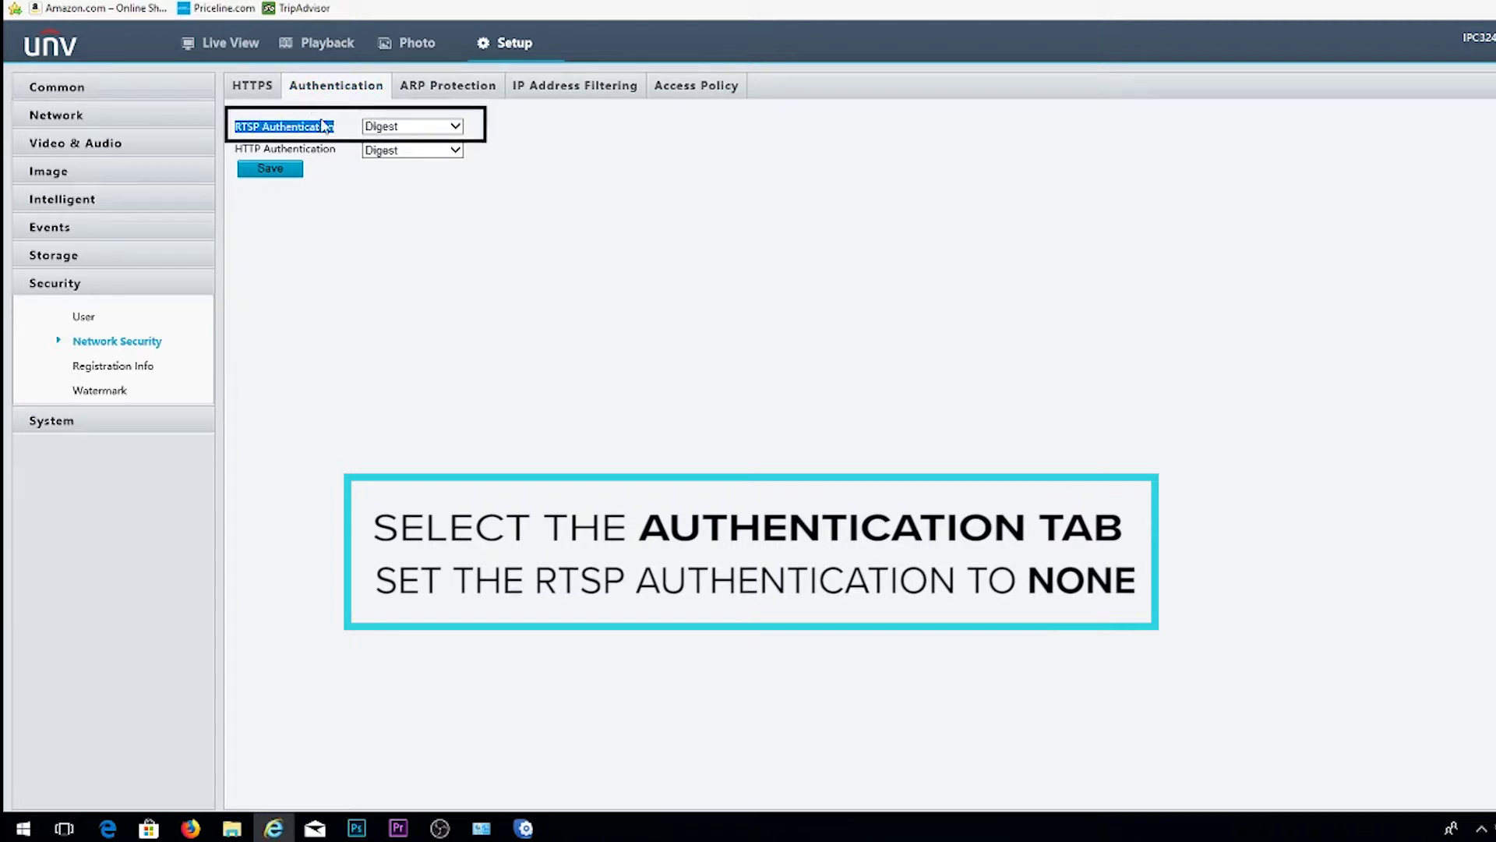
{"action": "left_click", "coordinate": [425, 127]}
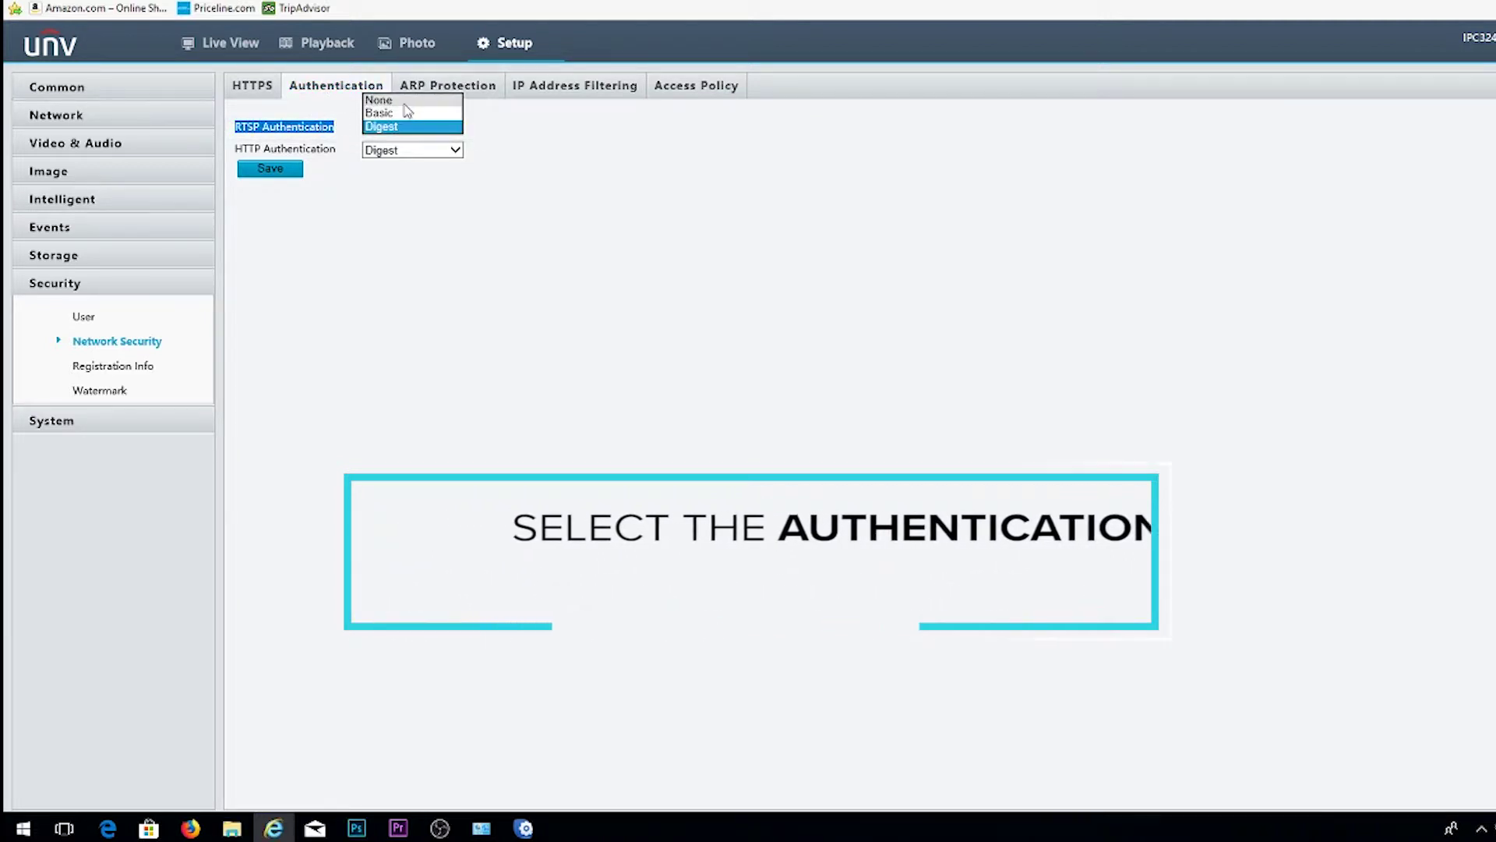
{"action": "left_click", "coordinate": [379, 99]}
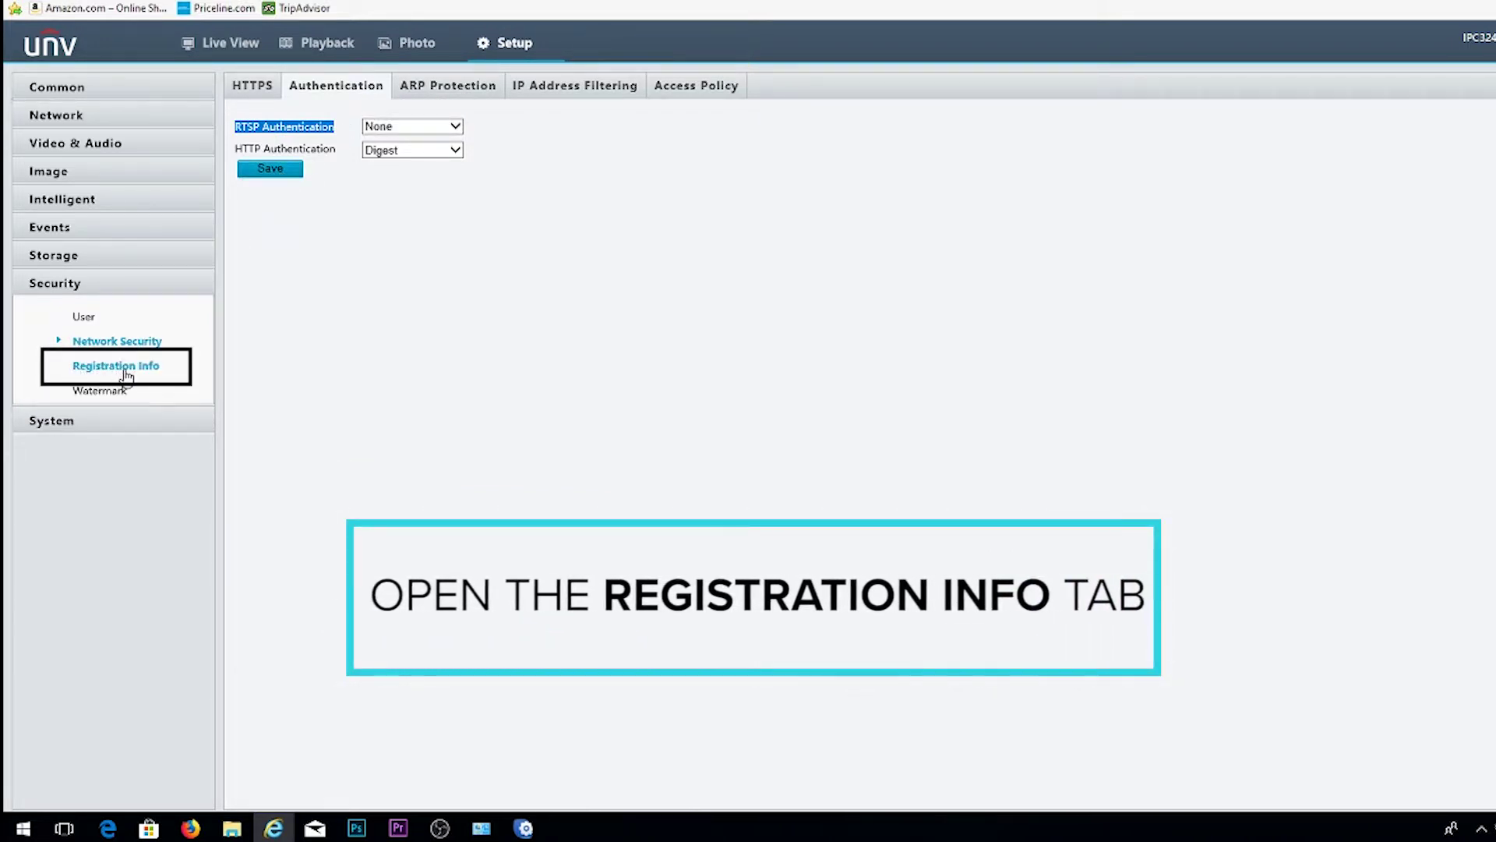
Step: Switch Hide Vendor Info to On under Security > Registration Info and save
{"action": "left_click", "coordinate": [125, 371]}
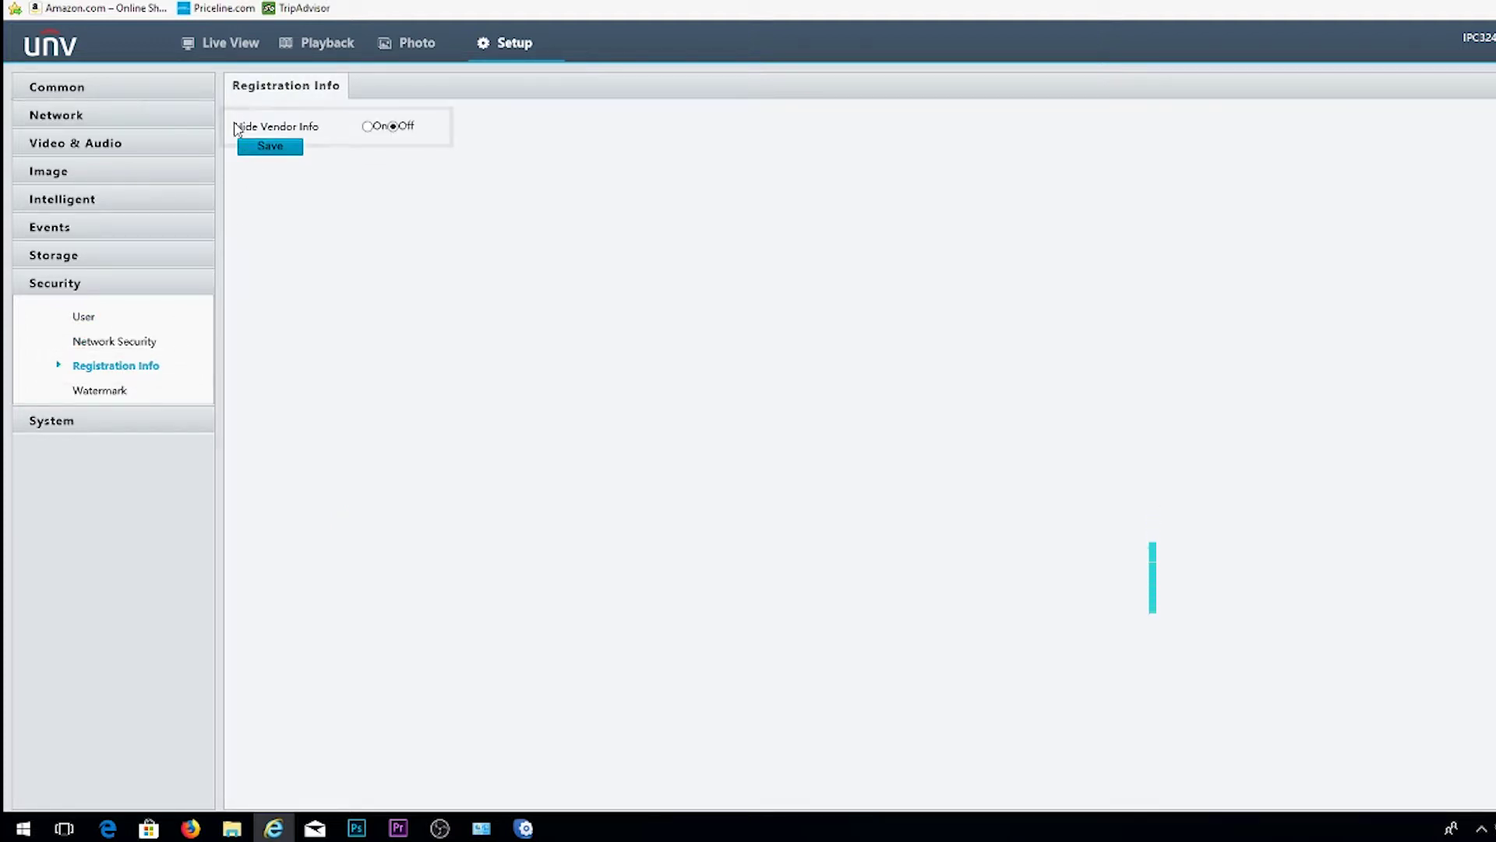
{"action": "left_click_drag", "start_coordinate": [236, 129], "coordinate": [320, 128]}
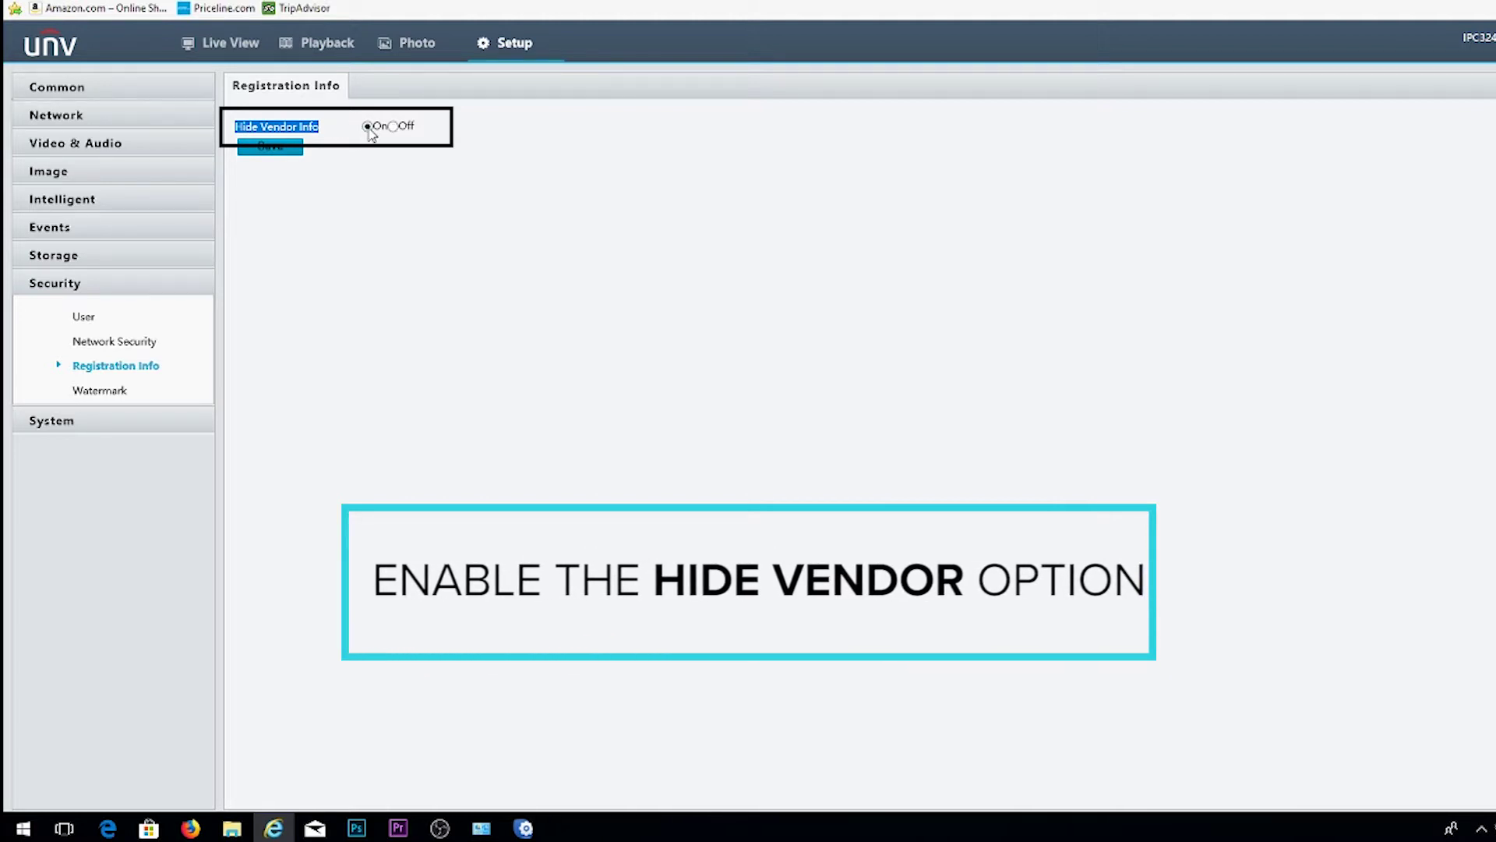
{"action": "left_click", "coordinate": [277, 153]}
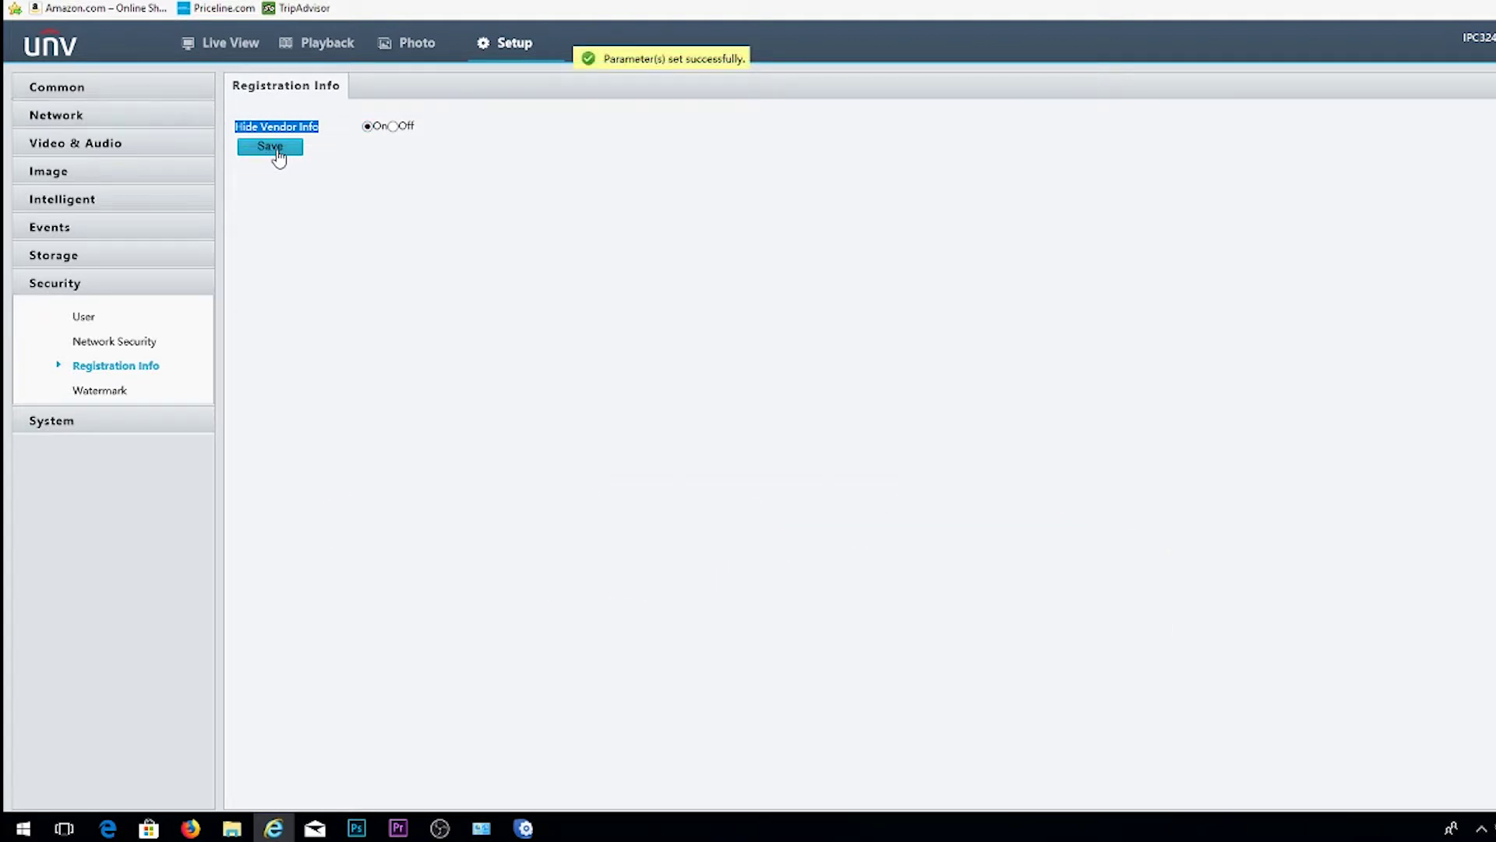
Step: Change the Ethernet IP address to 192.168.1.108 and default gateway to 192.168.1.1, then save
{"action": "left_click", "coordinate": [67, 121]}
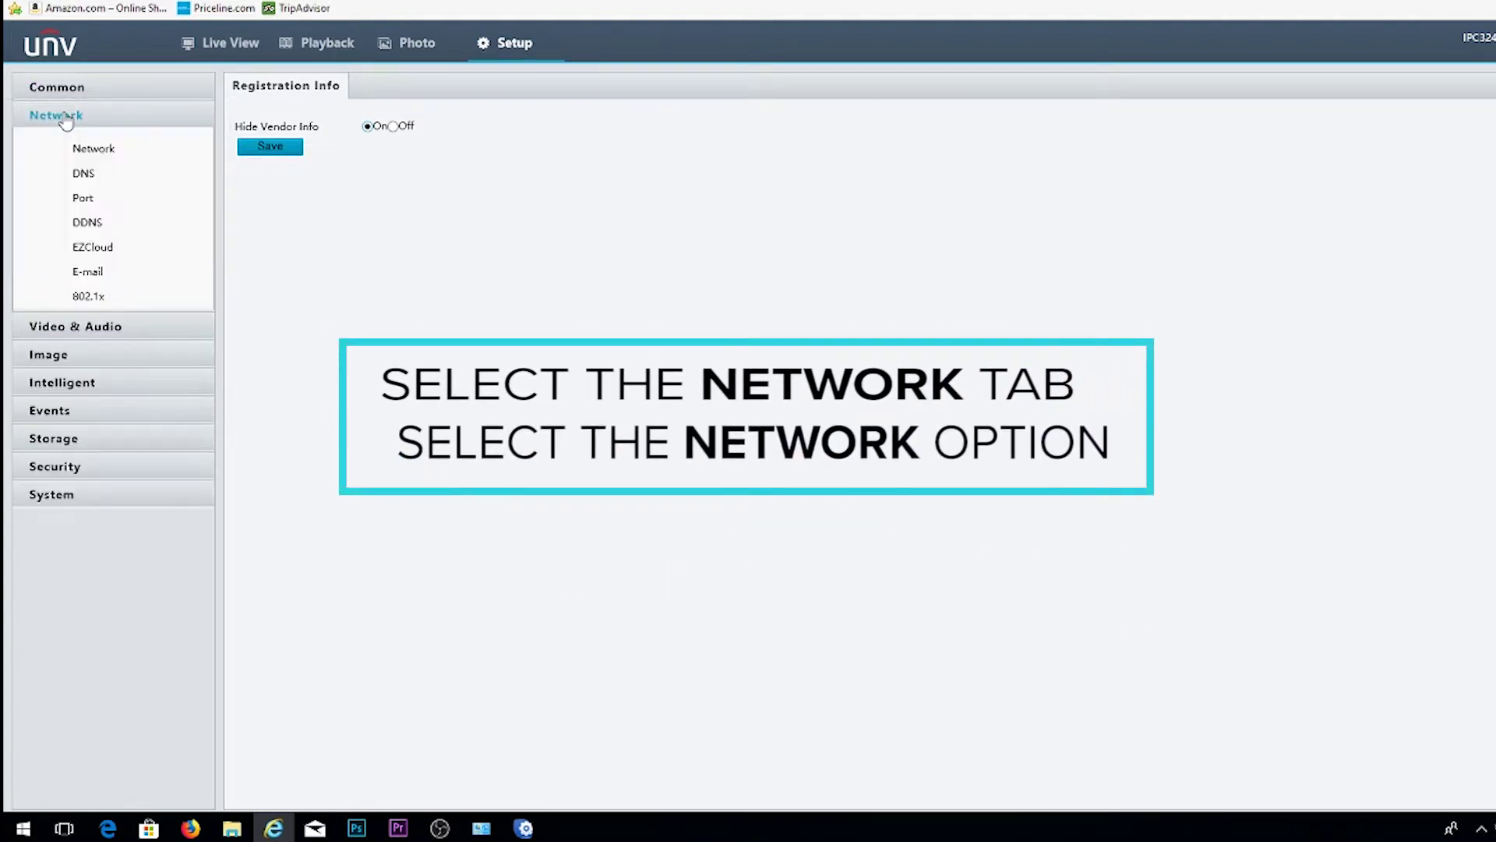
{"action": "left_click", "coordinate": [89, 150]}
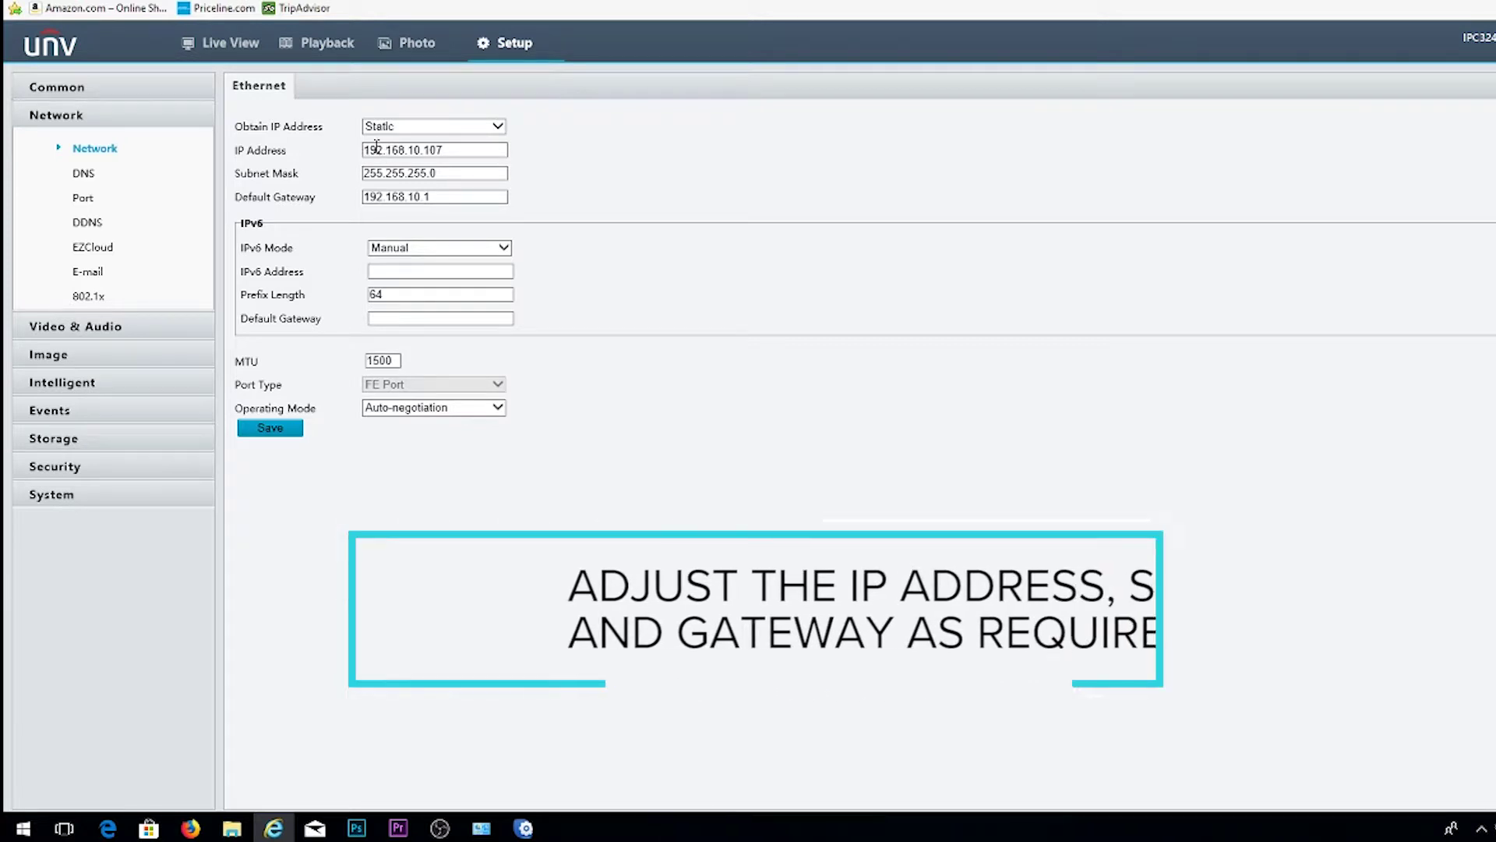
{"action": "left_click_drag", "start_coordinate": [443, 149], "coordinate": [355, 153]}
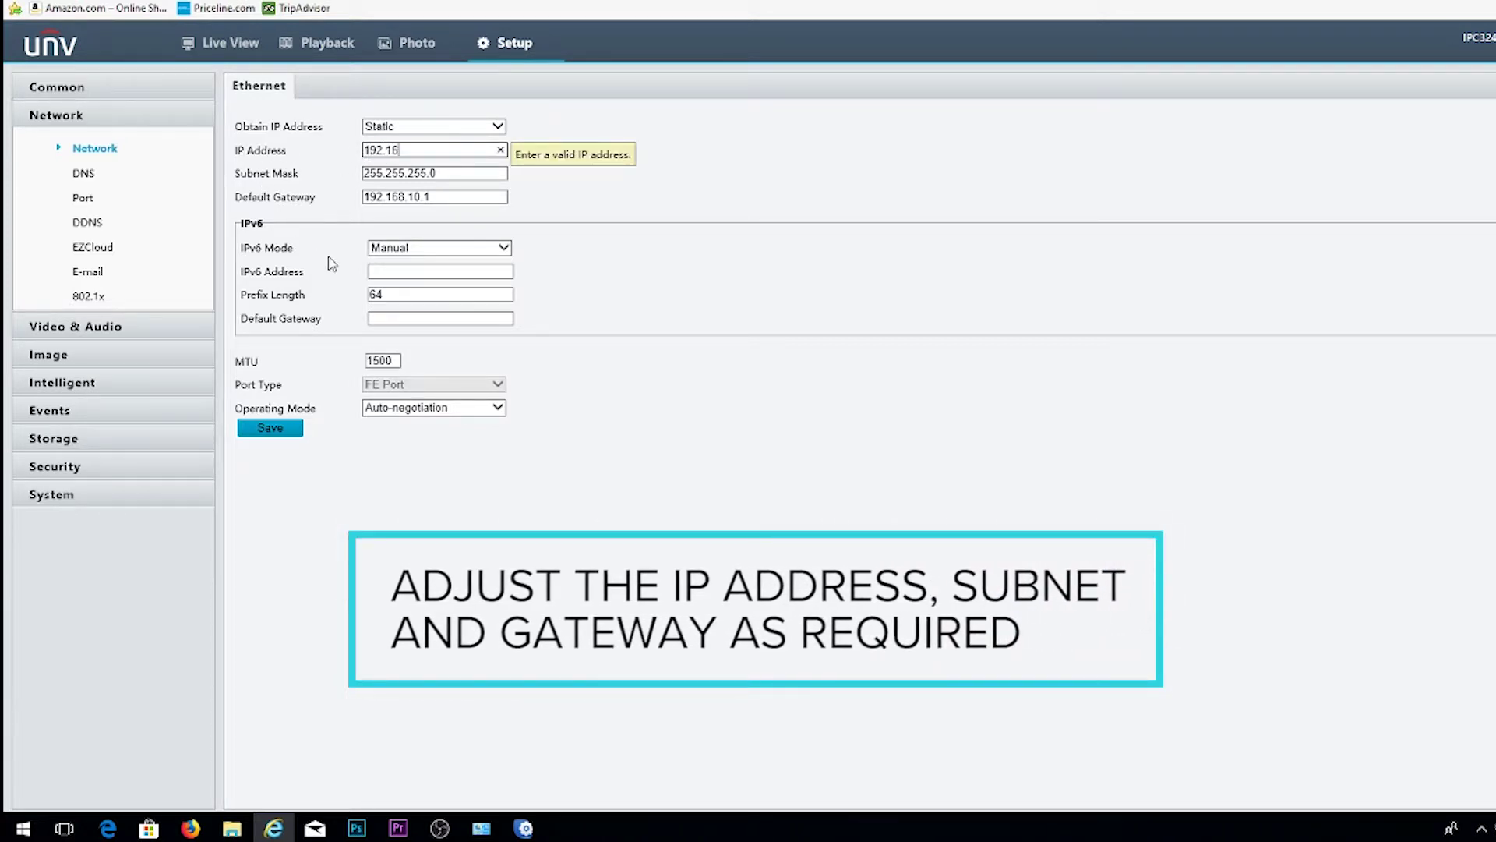
{"action": "type", "text": "8.1."}
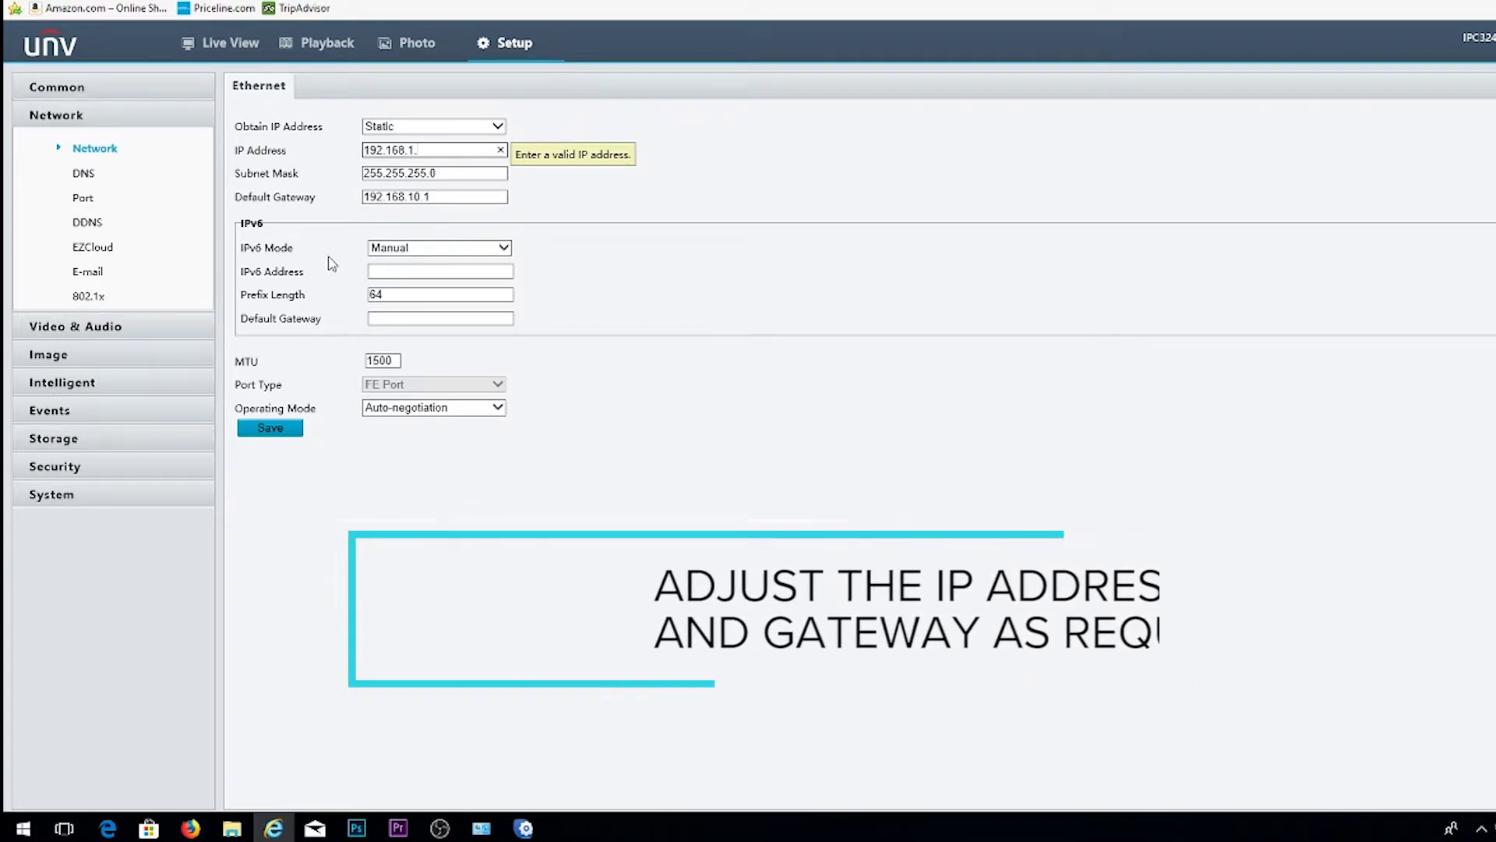
{"action": "type", "text": "108"}
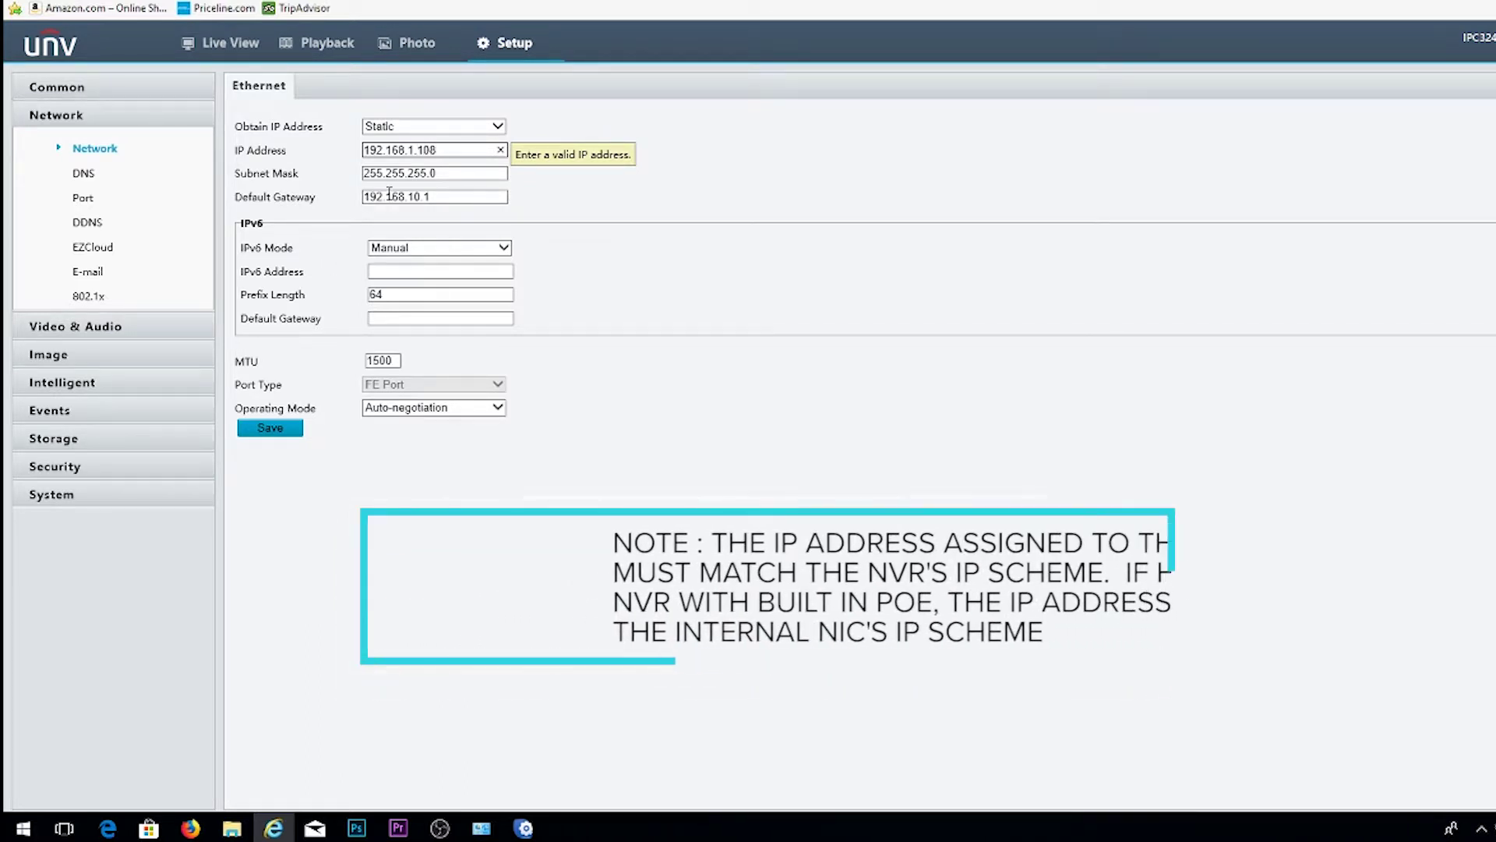
{"action": "left_click", "coordinate": [452, 195]}
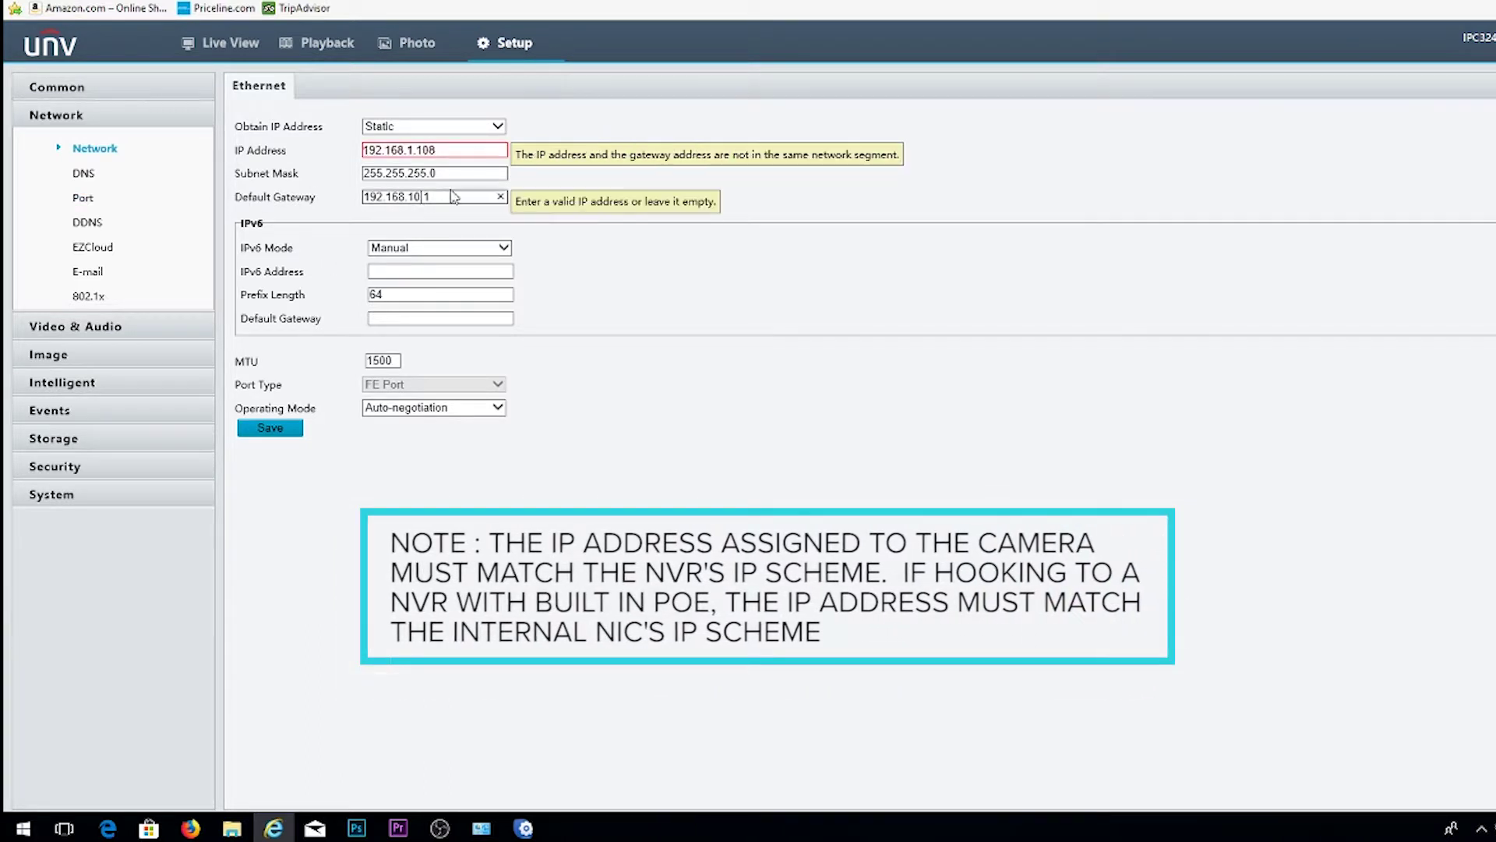
{"action": "left_click", "coordinate": [270, 428]}
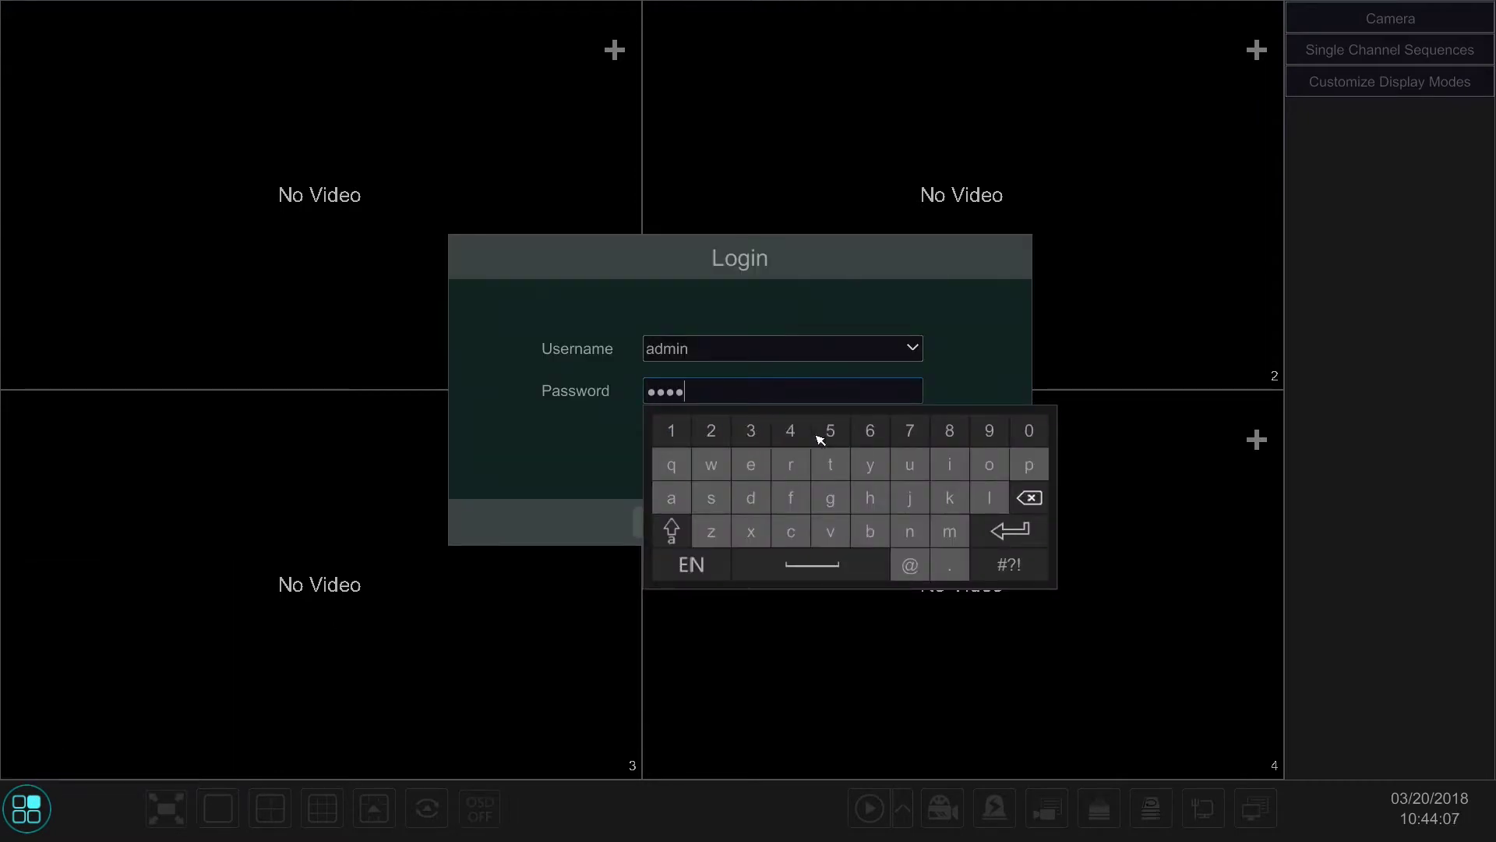
Step: Close the on-screen keyboard and log into the NVR as admin
{"action": "left_click", "coordinate": [555, 460]}
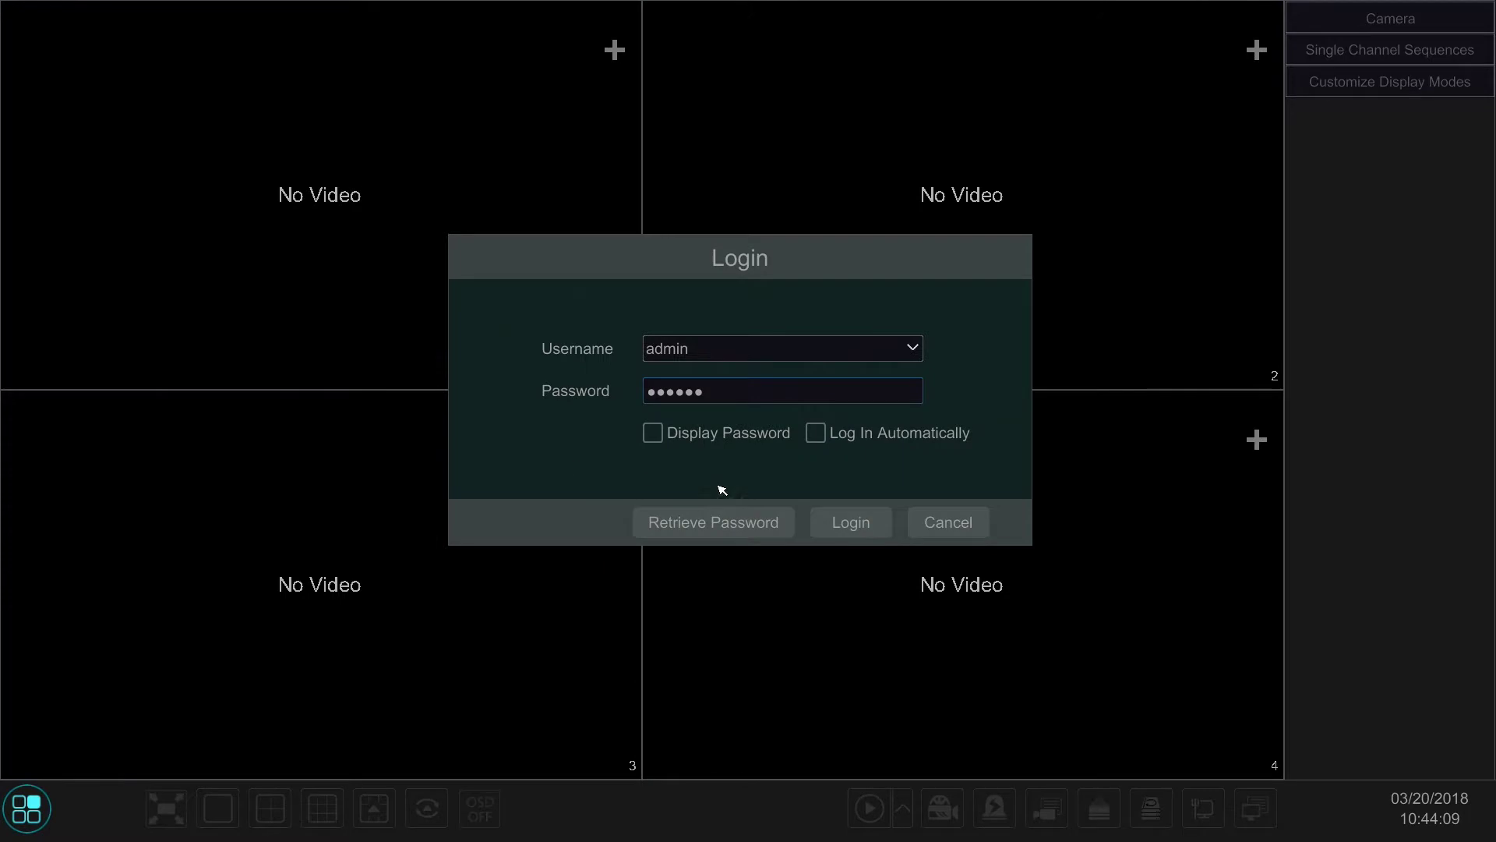
{"action": "left_click", "coordinate": [849, 521]}
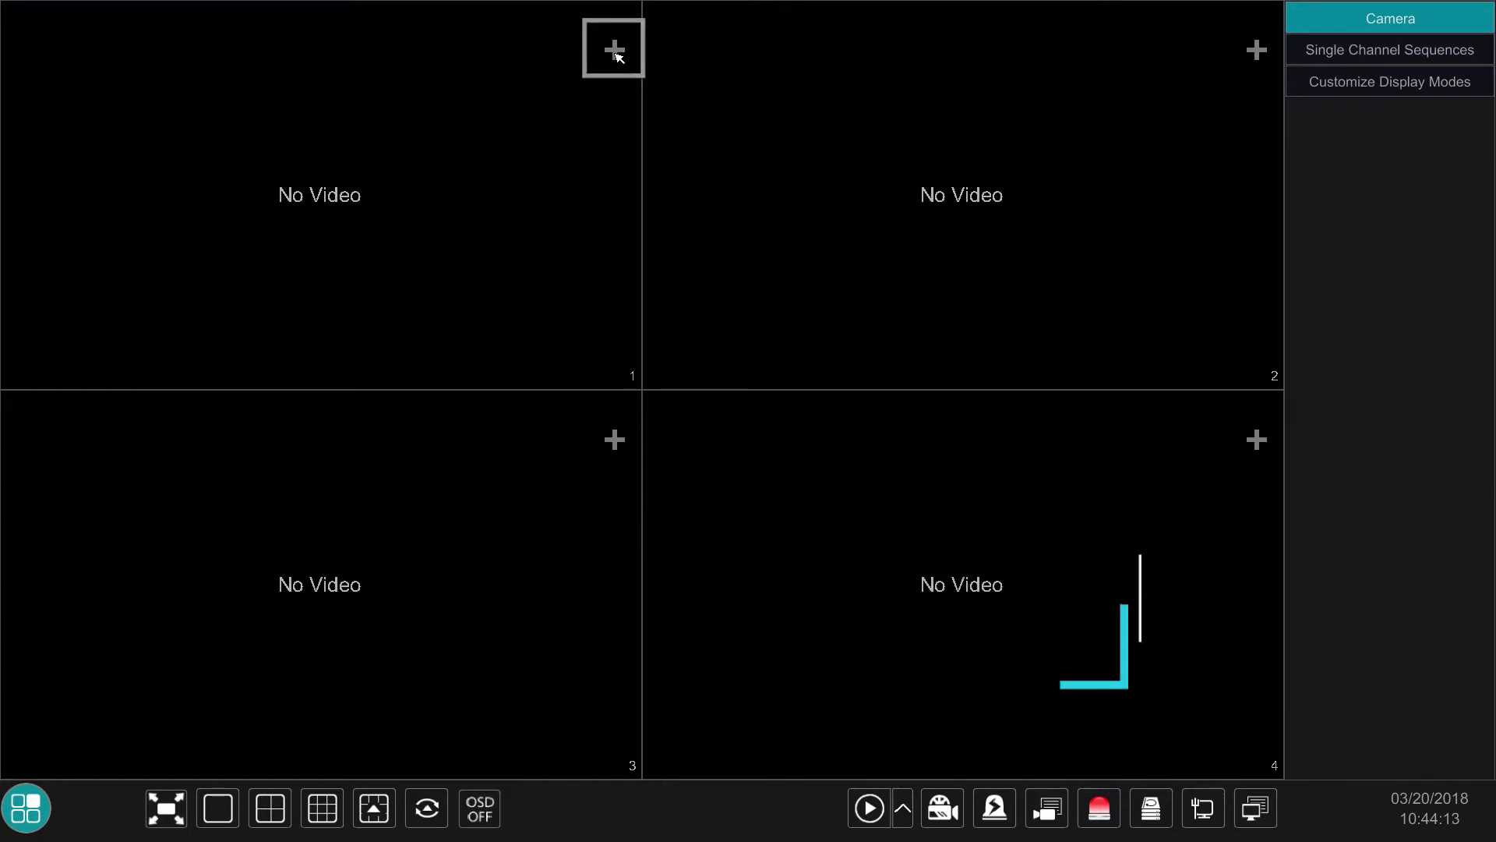
Step: For channel 1, open Quickly Add and tick the discovered camera at 192.168.1.107
{"action": "left_click", "coordinate": [614, 49]}
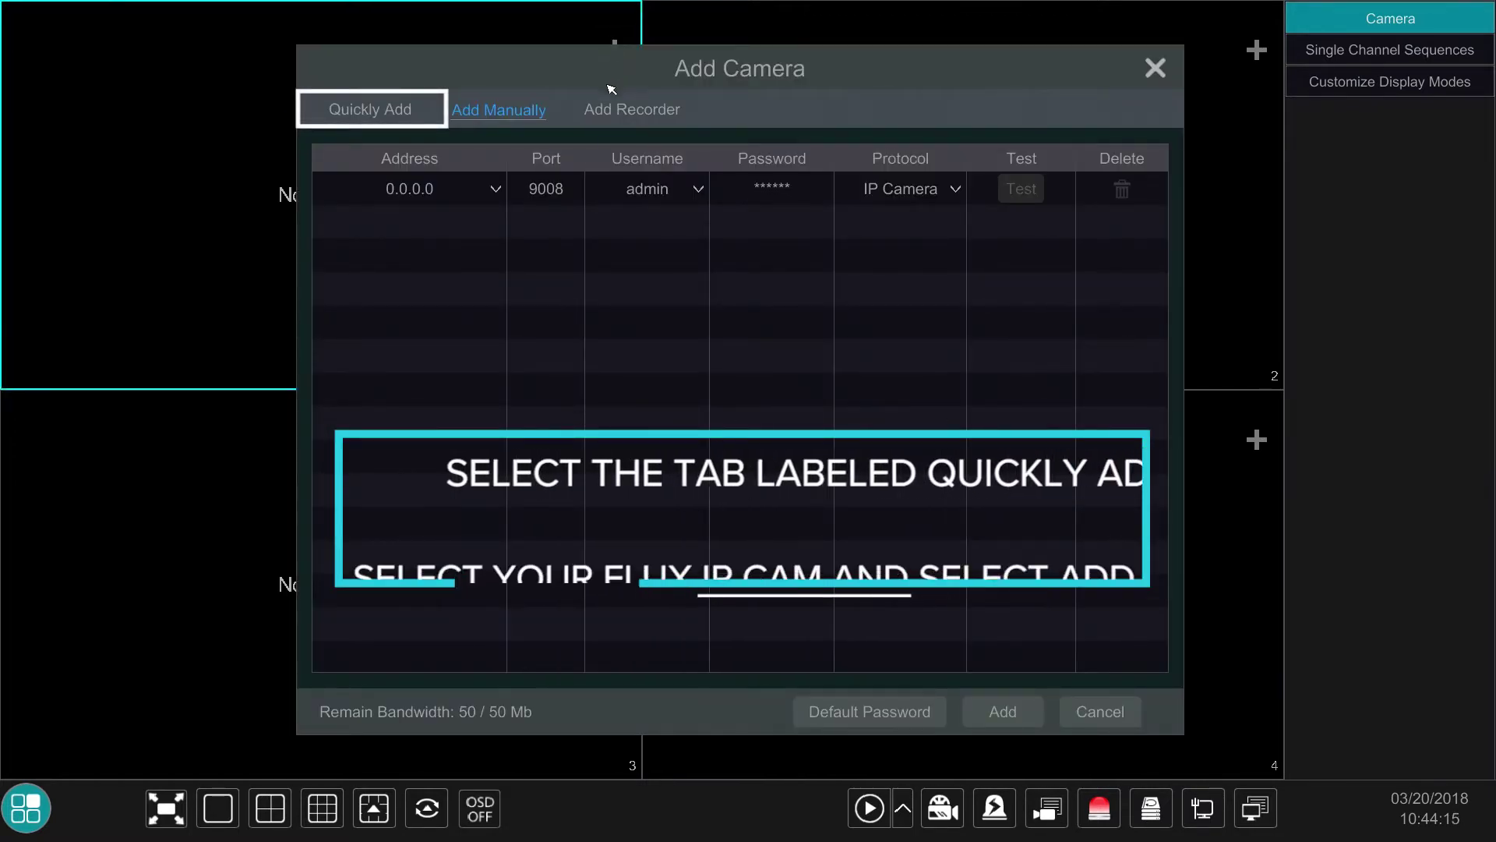
{"action": "left_click", "coordinate": [392, 118]}
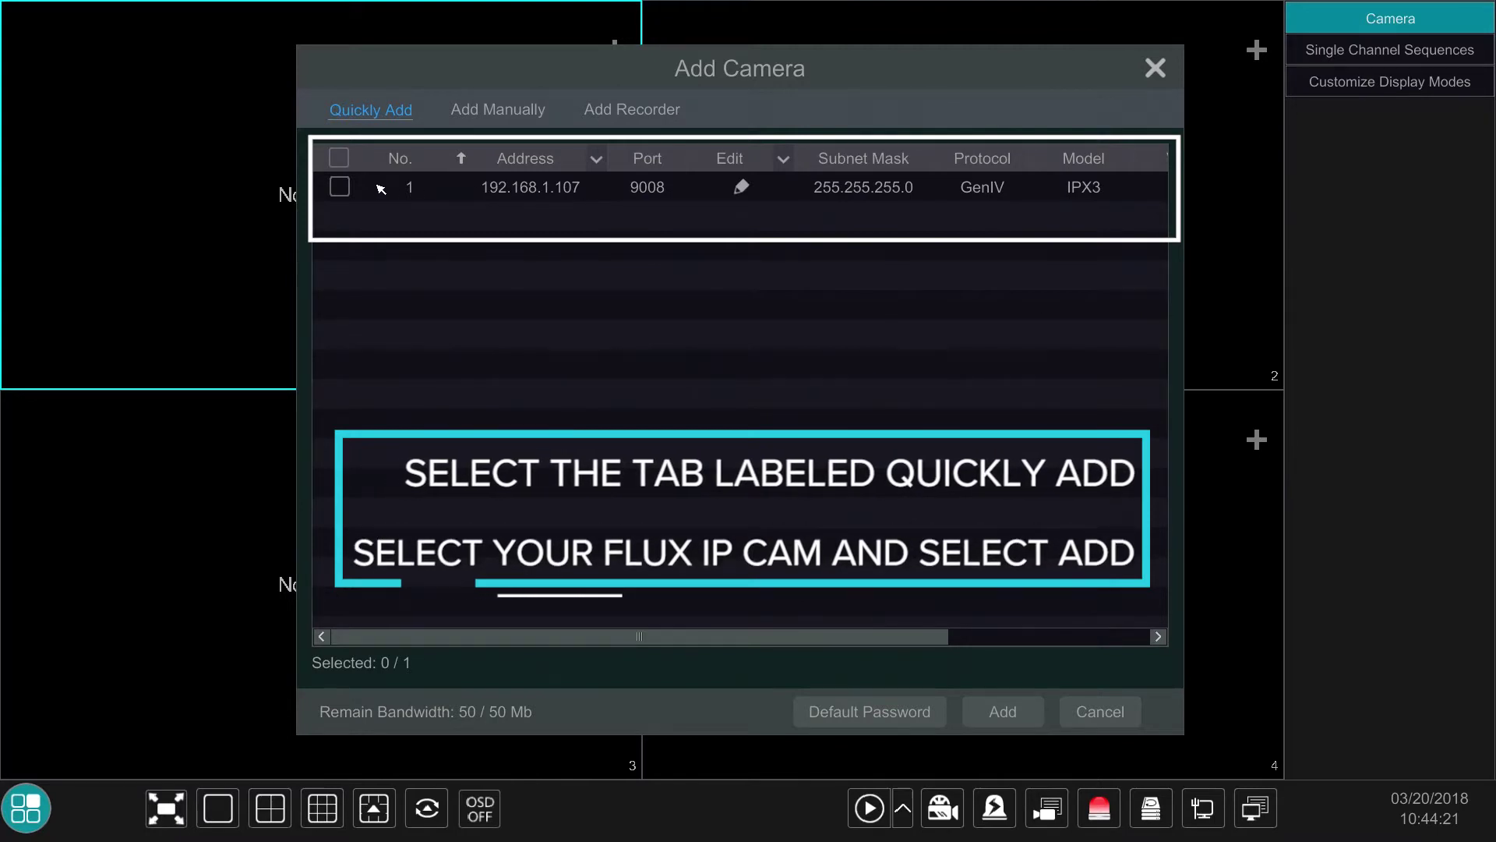
{"action": "left_click", "coordinate": [343, 188]}
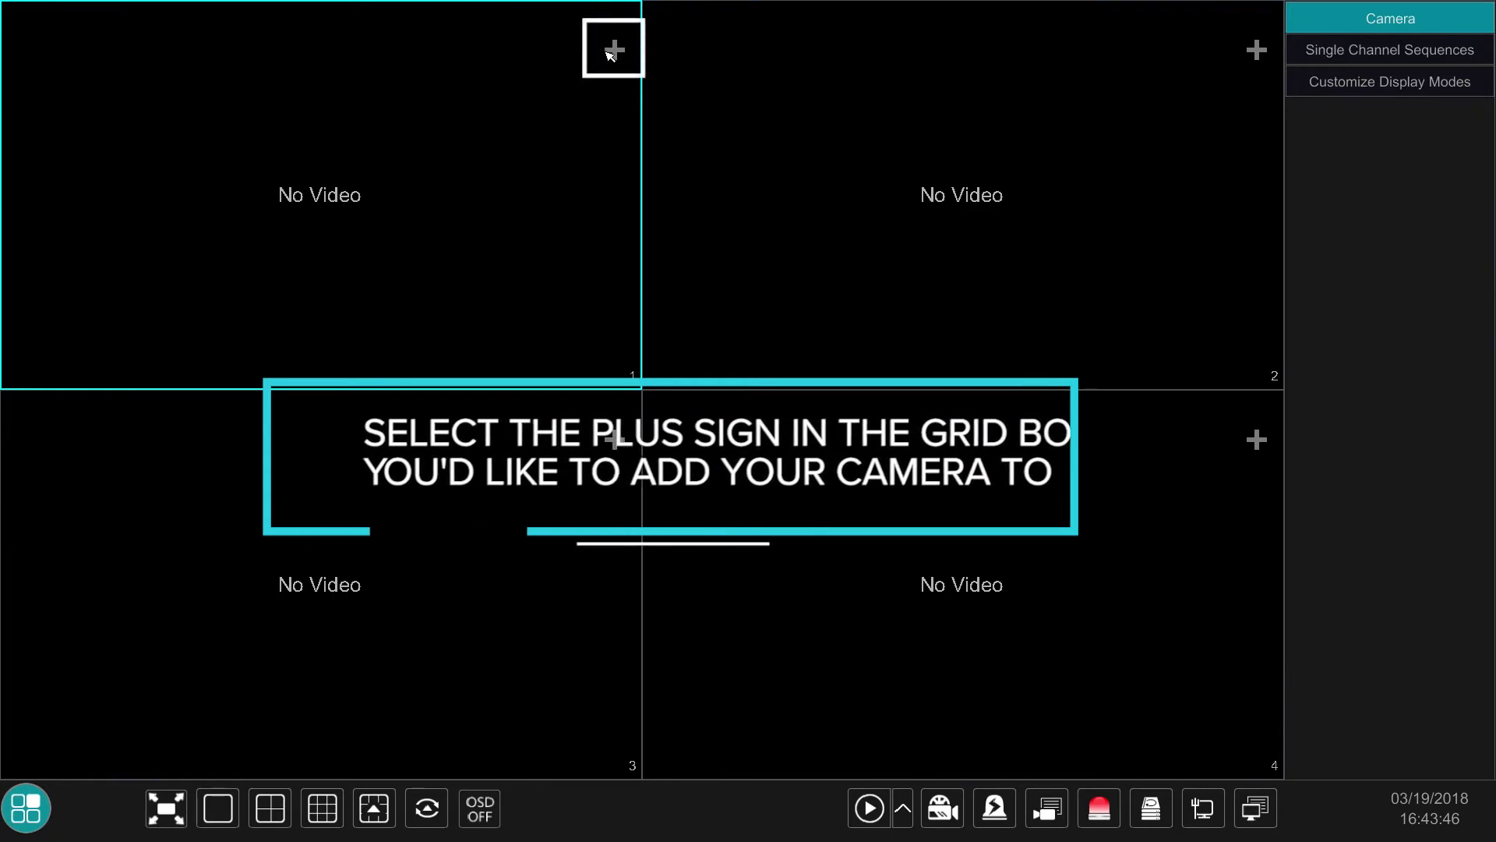
Step: In channel 1's Add Manually list, key in address 192.168.1.108 and begin setting port 80
{"action": "left_click", "coordinate": [615, 51]}
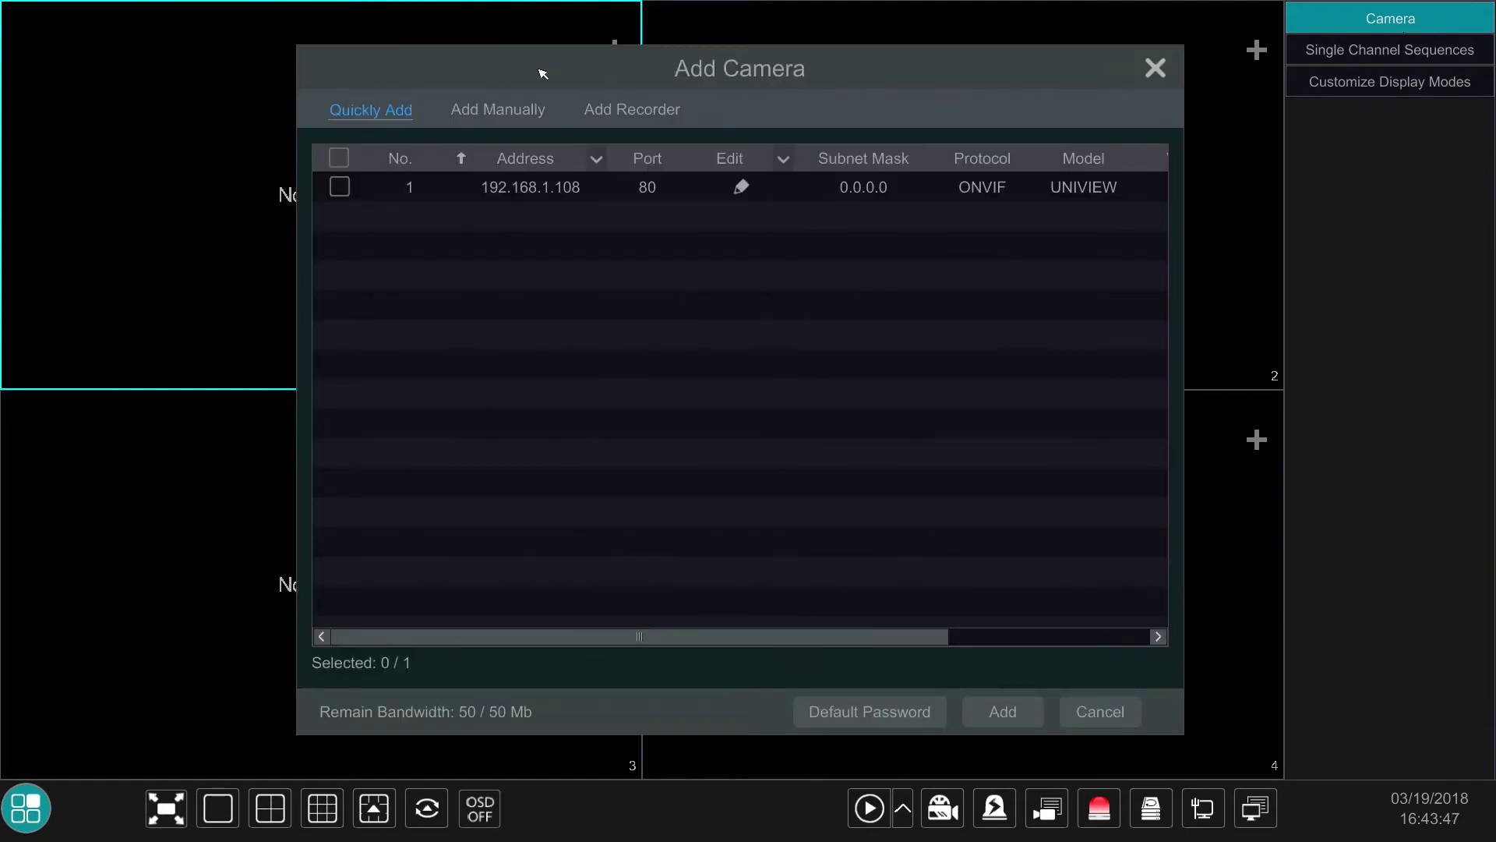
{"action": "left_click", "coordinate": [511, 114]}
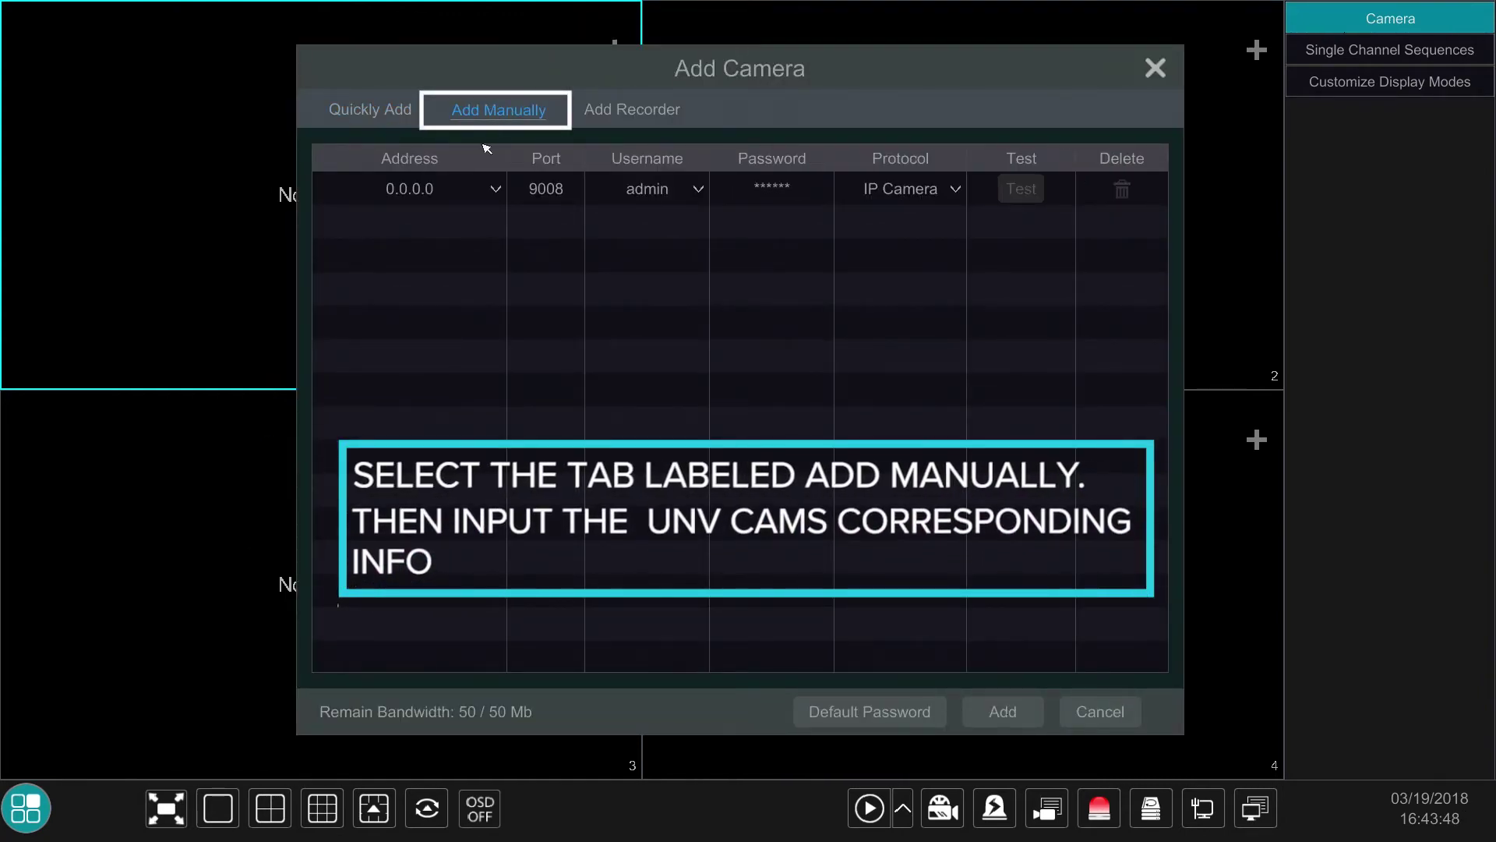
{"action": "left_click", "coordinate": [443, 191]}
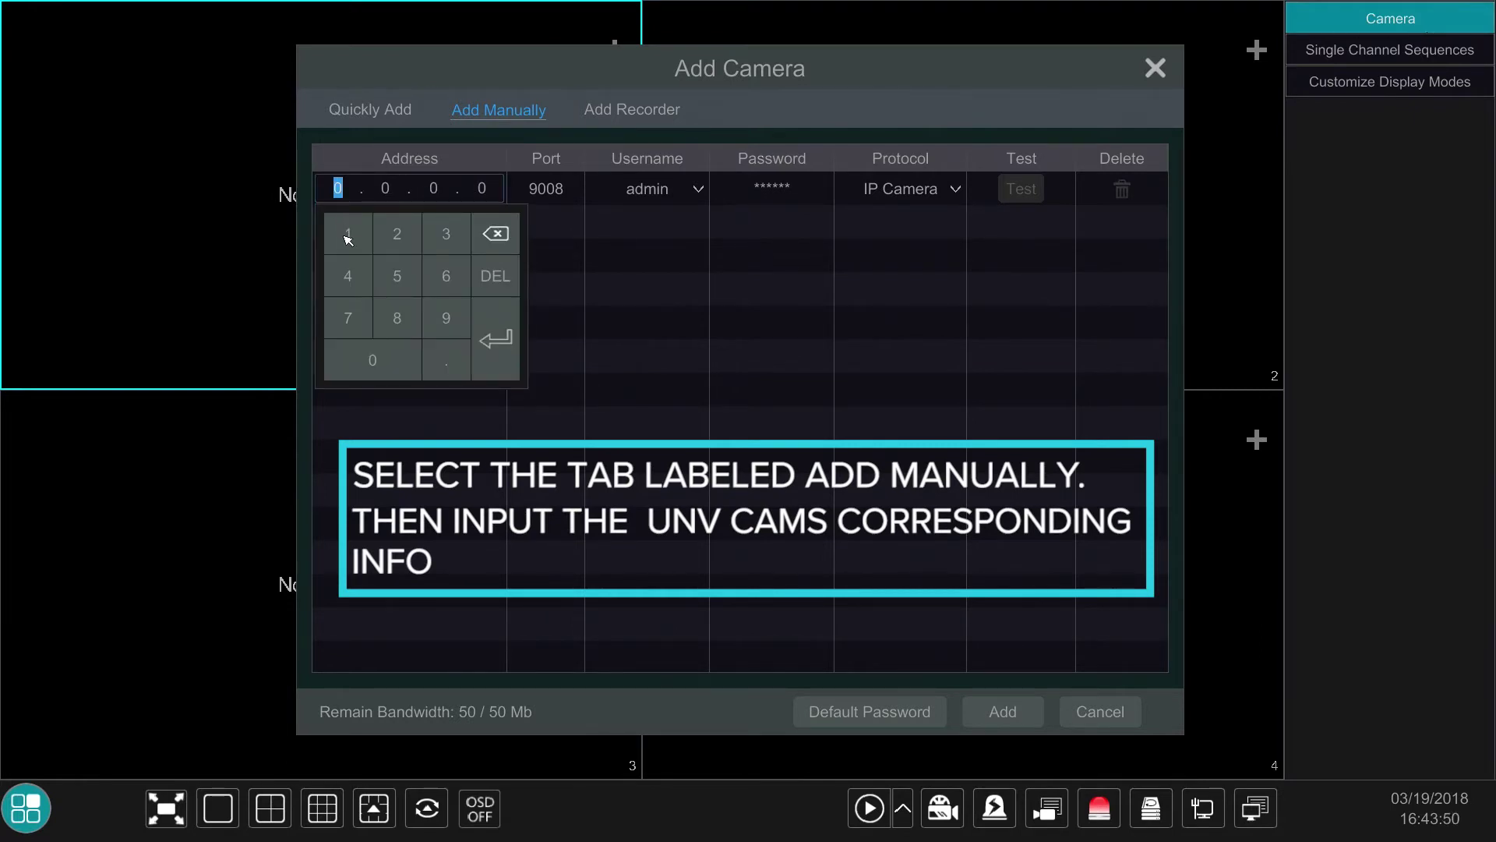
{"action": "left_click", "coordinate": [446, 318]}
{"action": "left_click", "coordinate": [397, 233]}
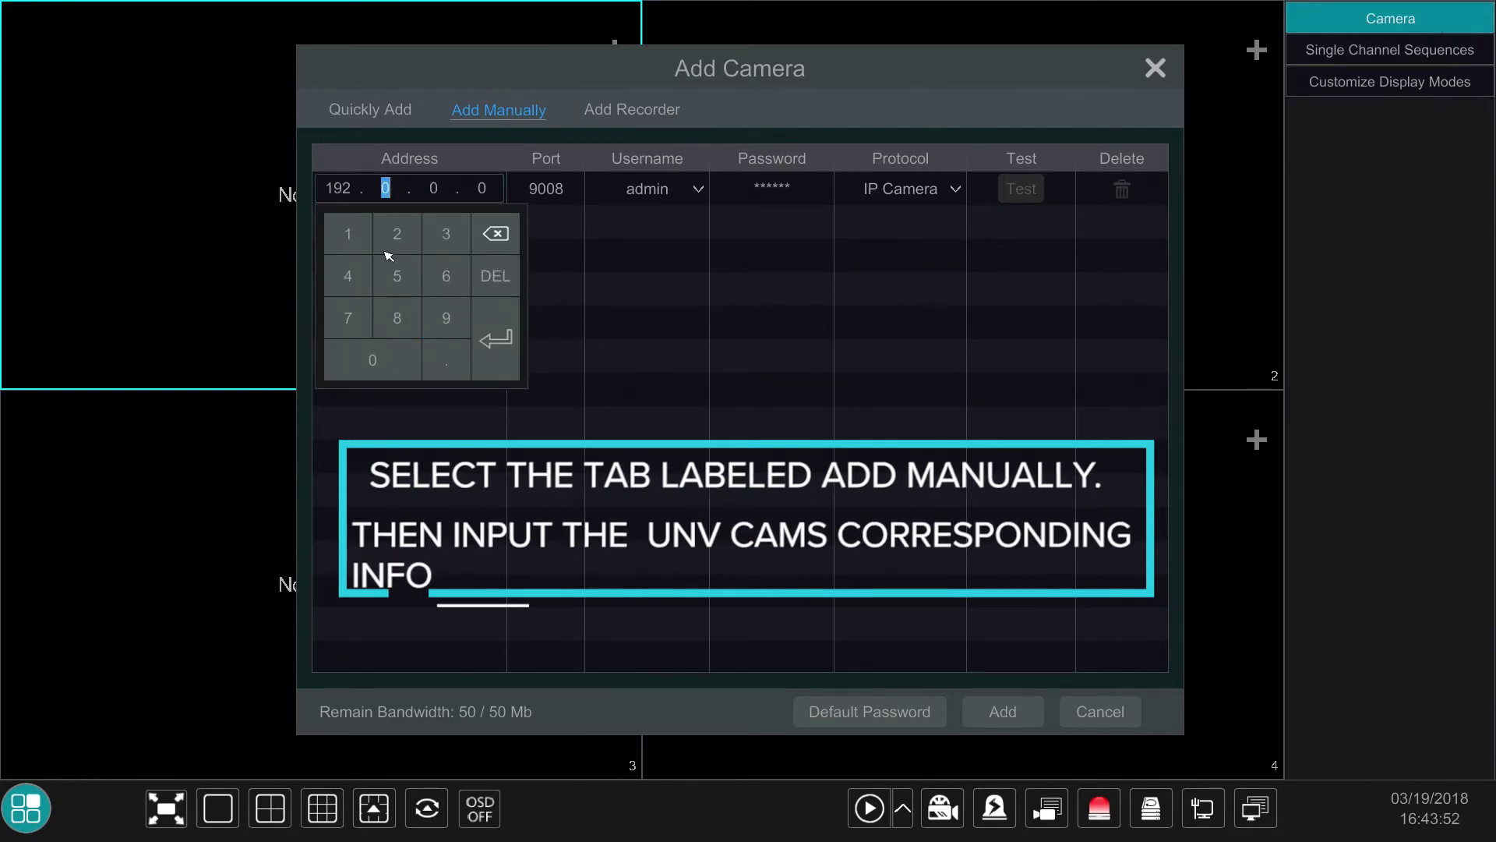
{"action": "left_click", "coordinate": [352, 241]}
{"action": "left_click", "coordinate": [412, 316]}
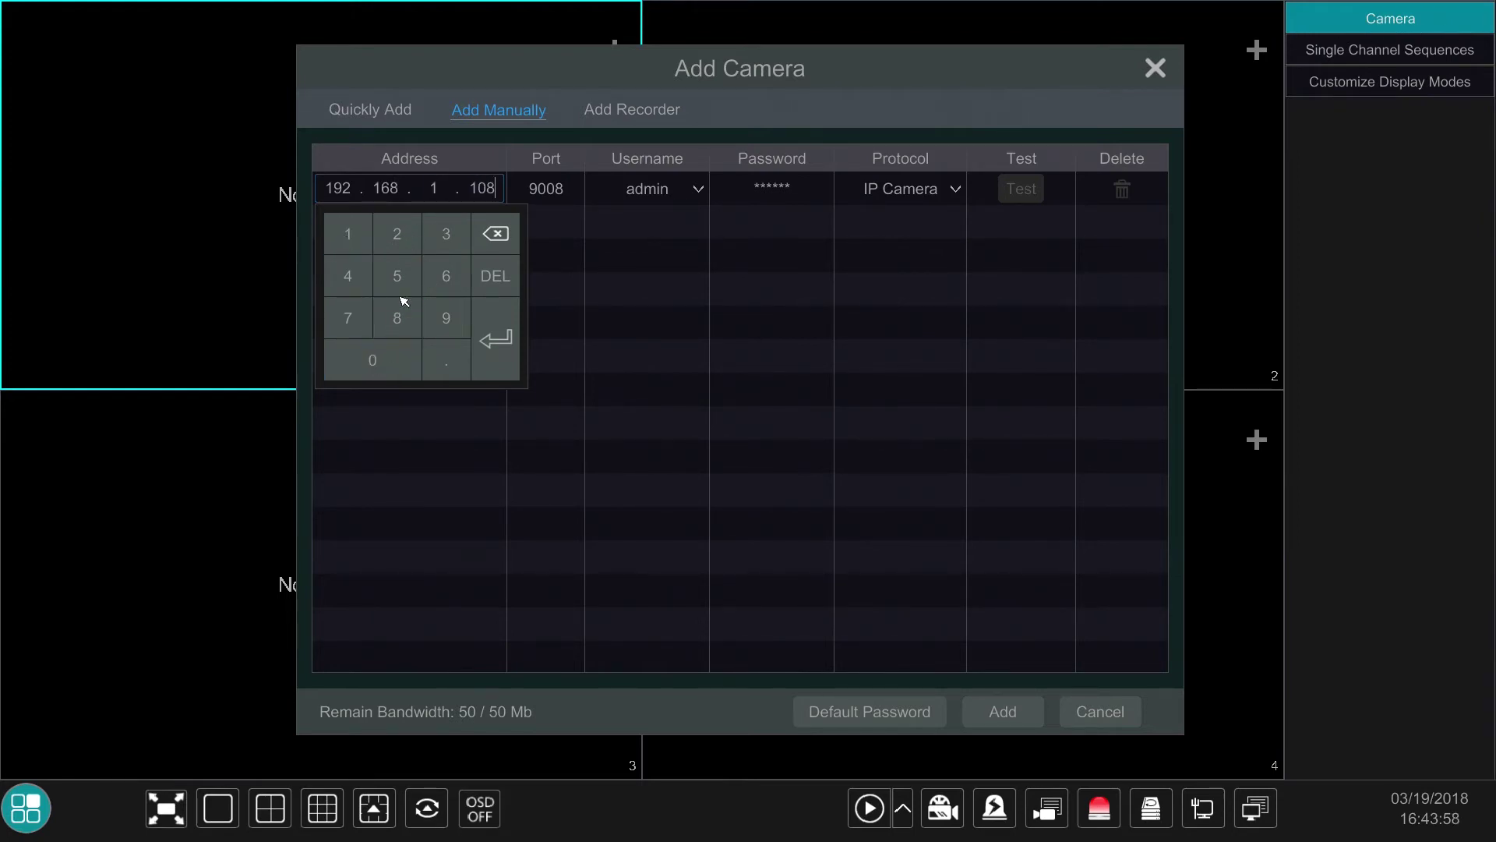
{"action": "left_click", "coordinate": [550, 195]}
{"action": "left_click", "coordinate": [585, 317]}
Step: Set the 192.168.1.108 camera entry to port 80 and ONVIF, enter its password, and test the connection
{"action": "left_click", "coordinate": [895, 193]}
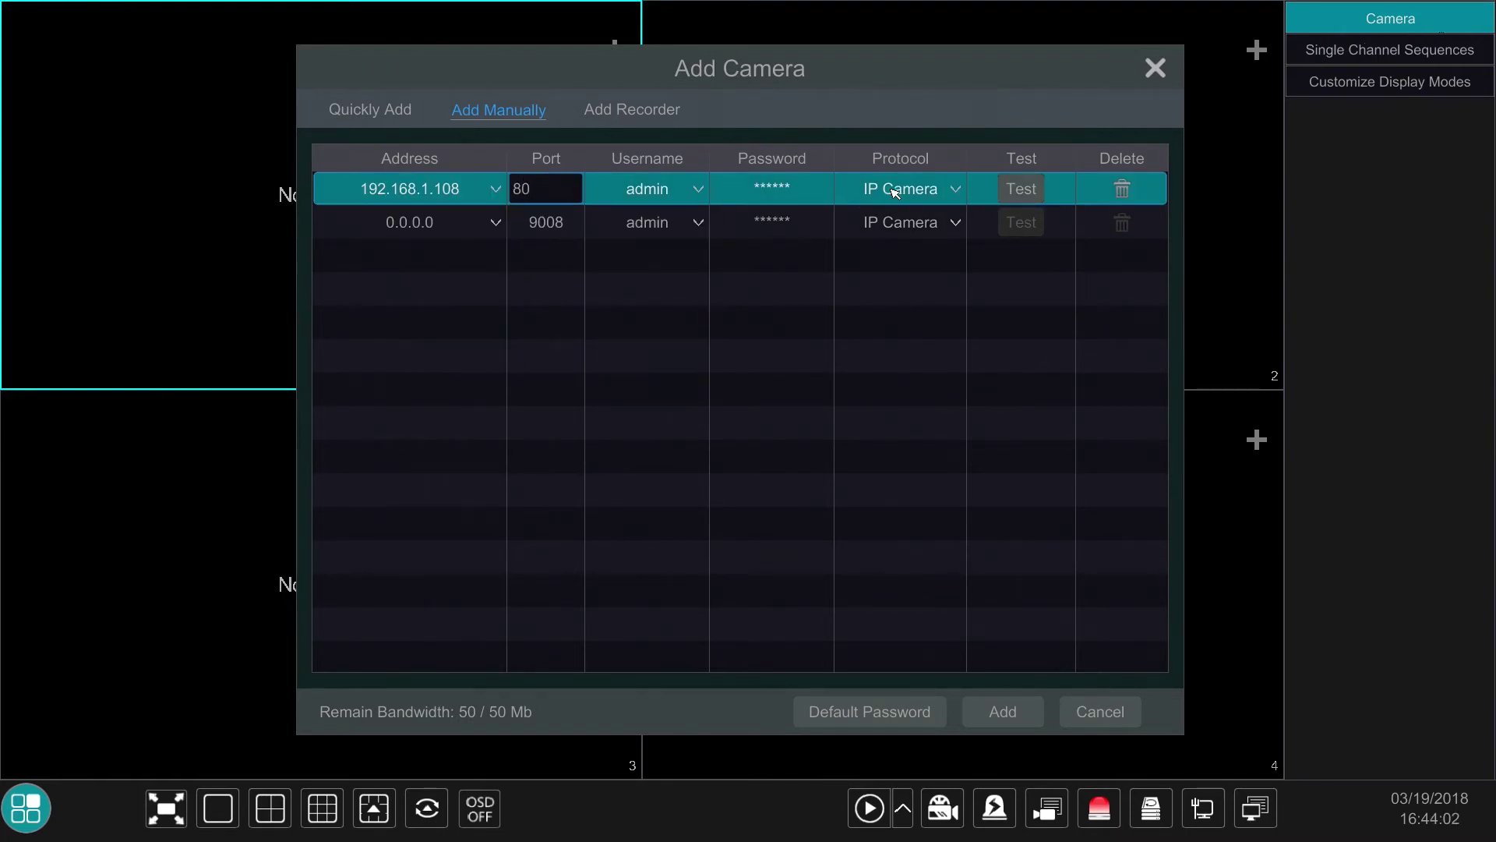
{"action": "left_click", "coordinate": [894, 193]}
{"action": "left_click", "coordinate": [900, 244]}
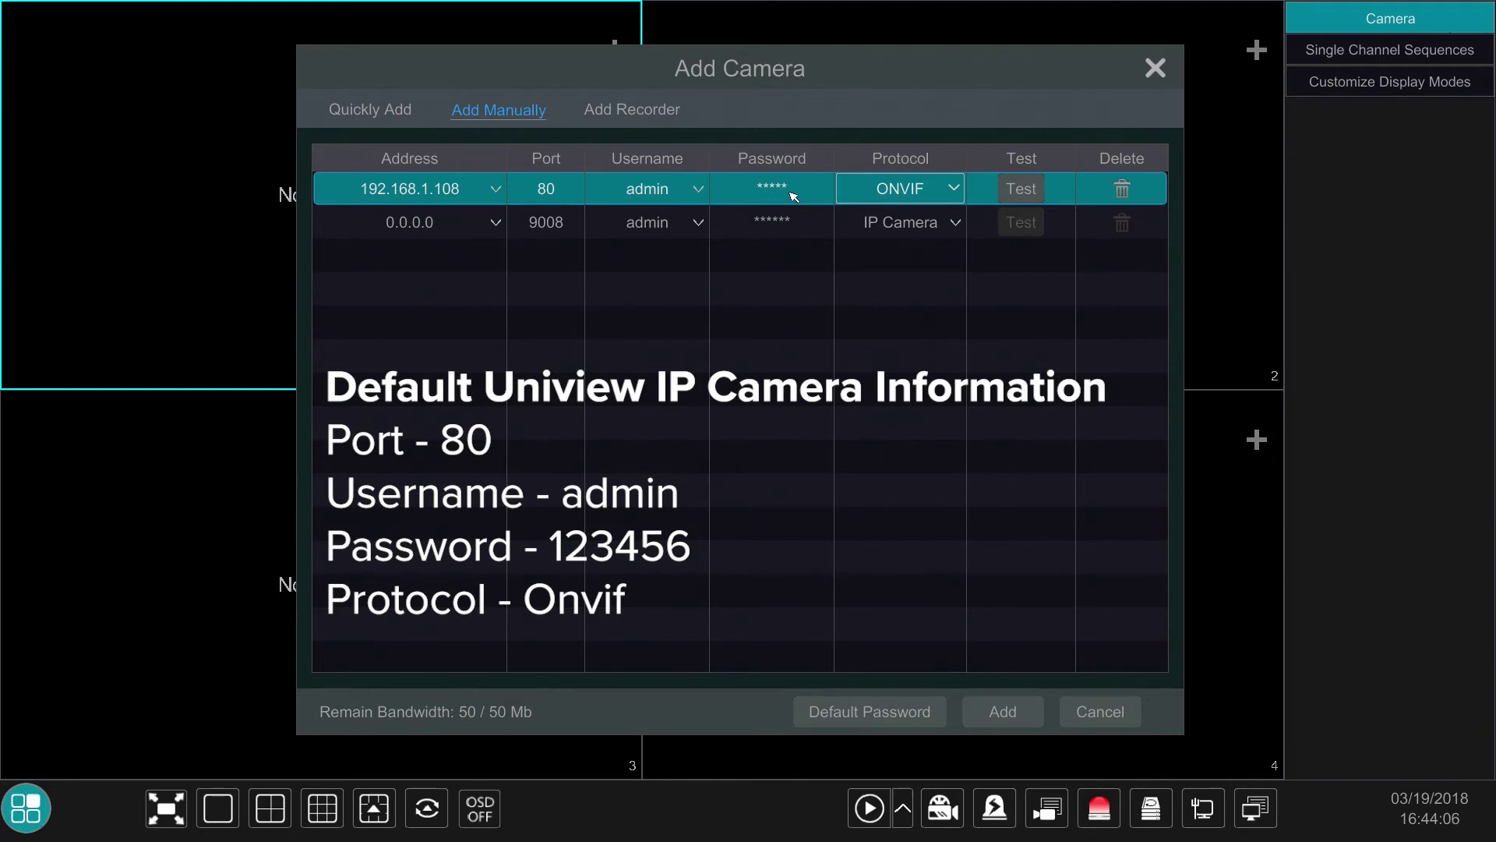
{"action": "left_click", "coordinate": [793, 196]}
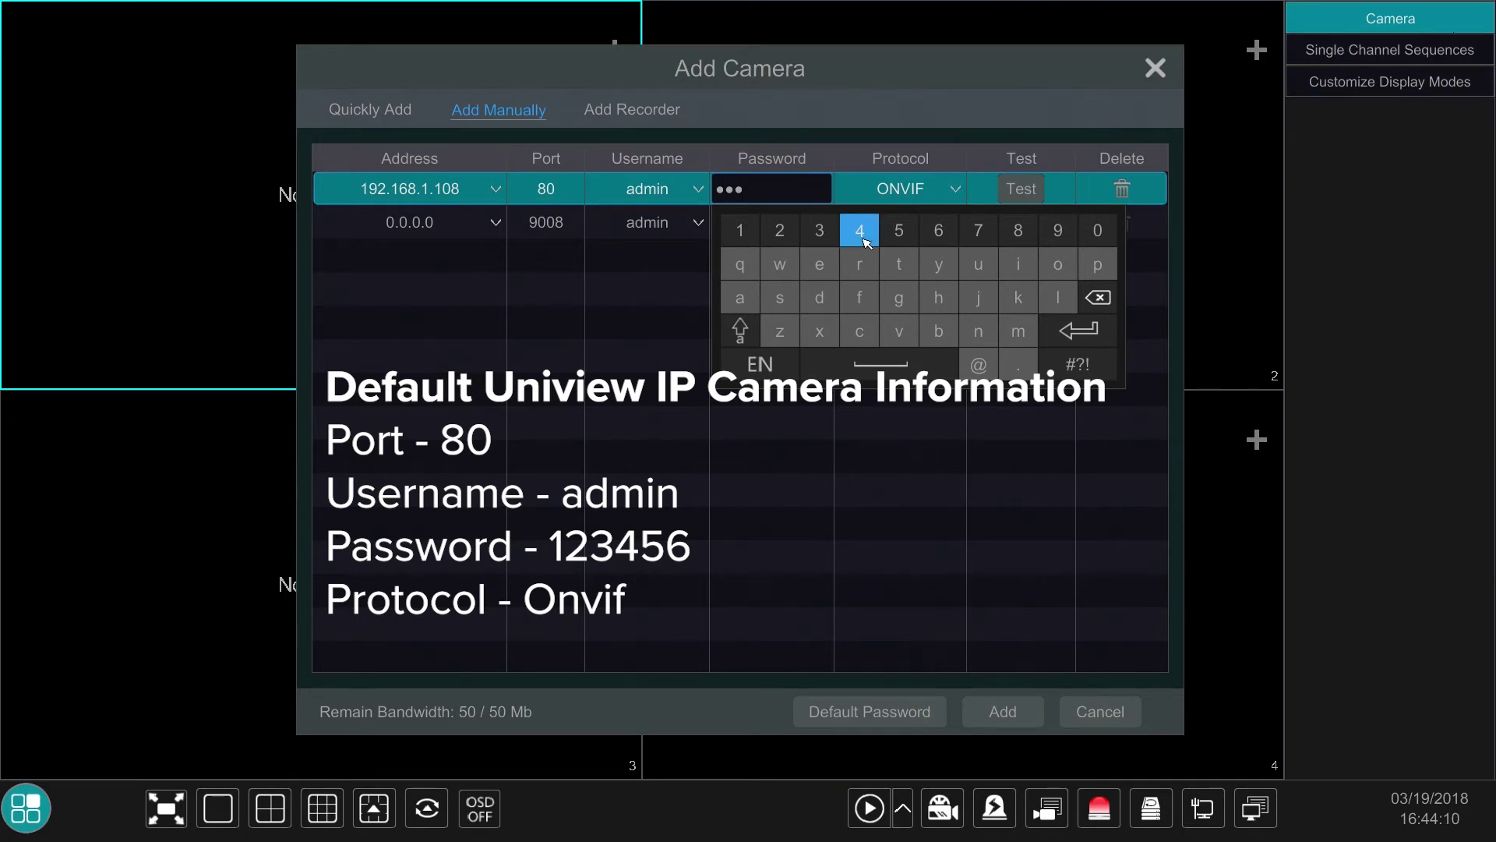
{"action": "left_click", "coordinate": [939, 232]}
{"action": "left_click", "coordinate": [1028, 190]}
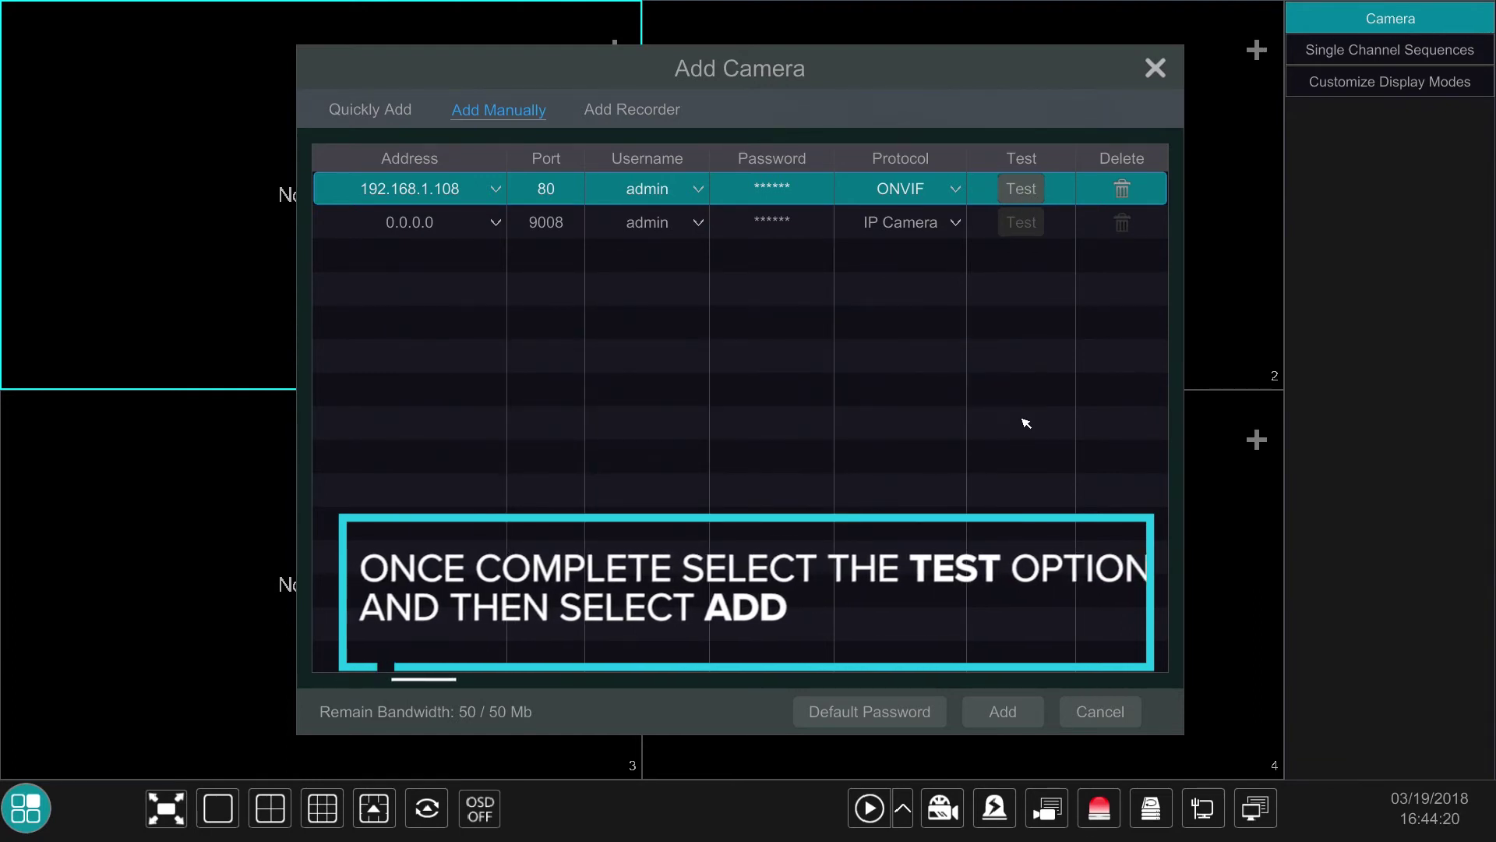
Step: Confirm the Add Camera dialog so the 192.168.1.108 camera is listed as IPCamera on channel 1
{"action": "left_click", "coordinate": [1038, 716]}
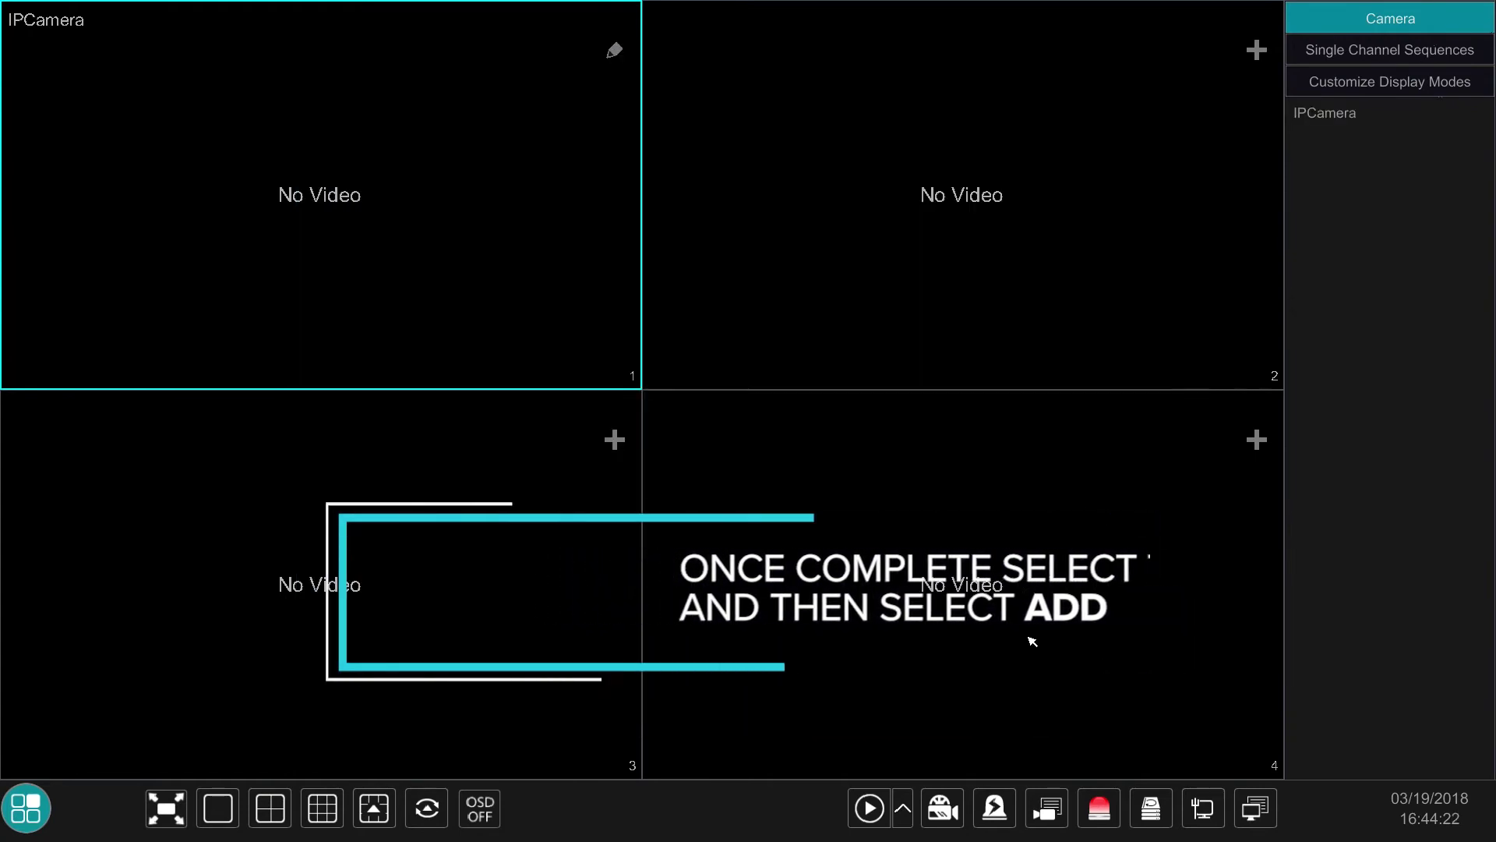